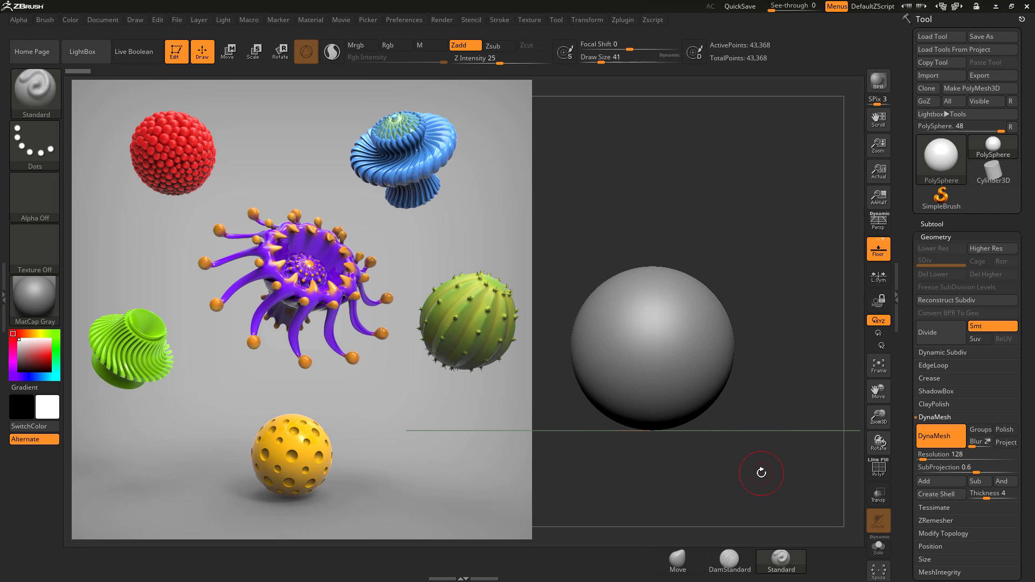
# Reposition and enlarge the Spotlight reference image around the blue fluted form, and hide it to reveal the sphere.
pyautogui.press('z')
pyautogui.moveTo(426, 172); pyautogui.dragTo(360, 266)
pyautogui.moveTo(385, 187); pyautogui.dragTo(432, 256)
pyautogui.moveTo(391, 264); pyautogui.dragTo(381, 295)
pyautogui.press('z')
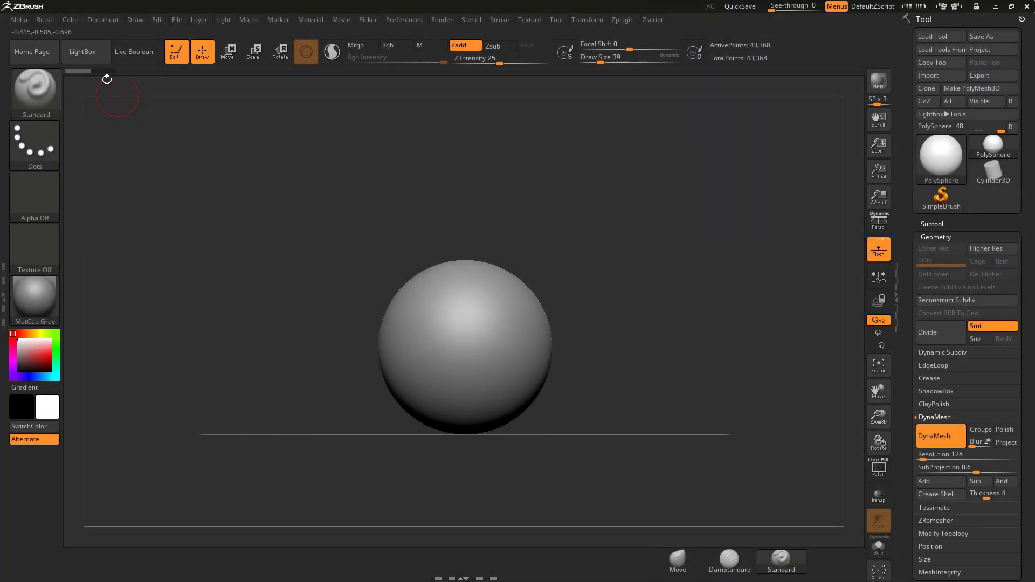
# Browse the LightBox project library for the DynaMesh_Sphere_128 project and close the library without loading anything.
pyautogui.click(83, 52)
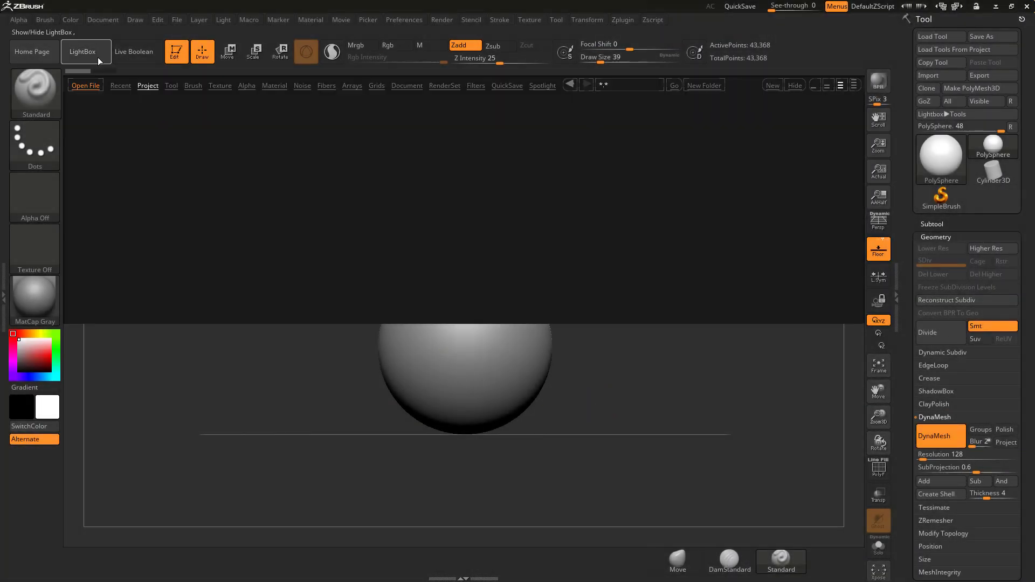
pyautogui.click(147, 85)
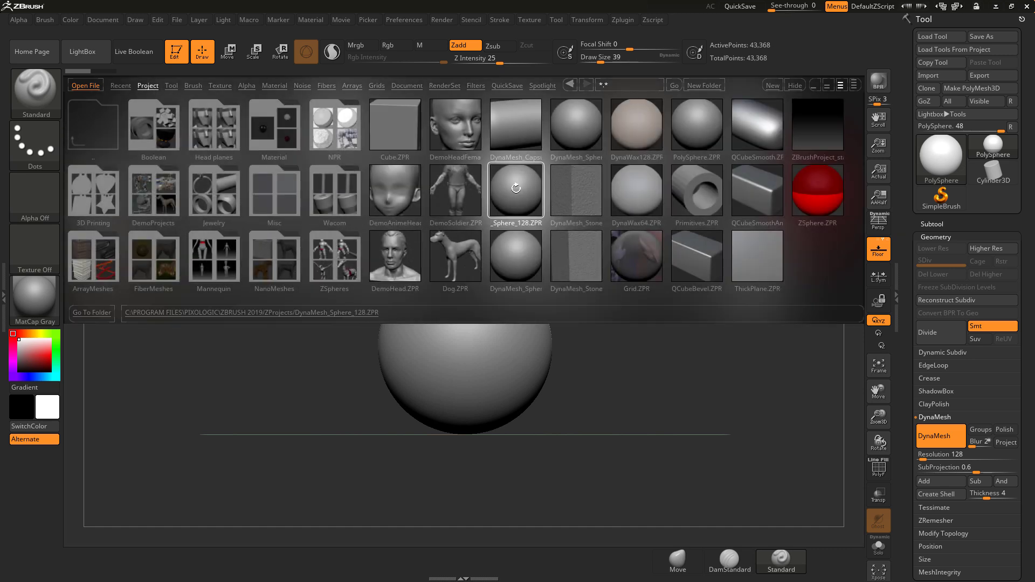
pyautogui.click(106, 56)
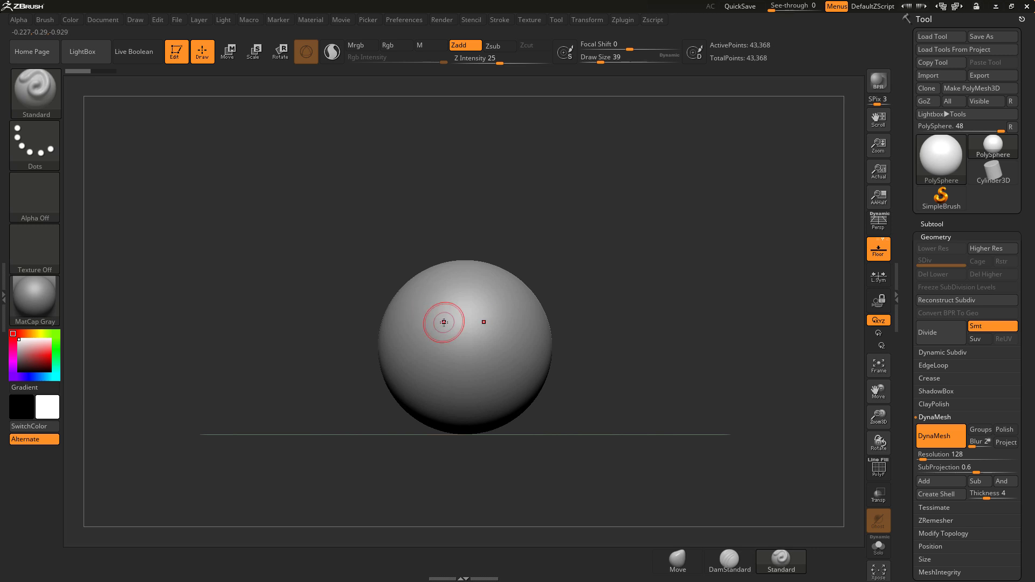
# Dock the Transform palette in the side tray, and switch symmetry from X to the Y axis with radial symmetry enabled.
pyautogui.click(585, 19)
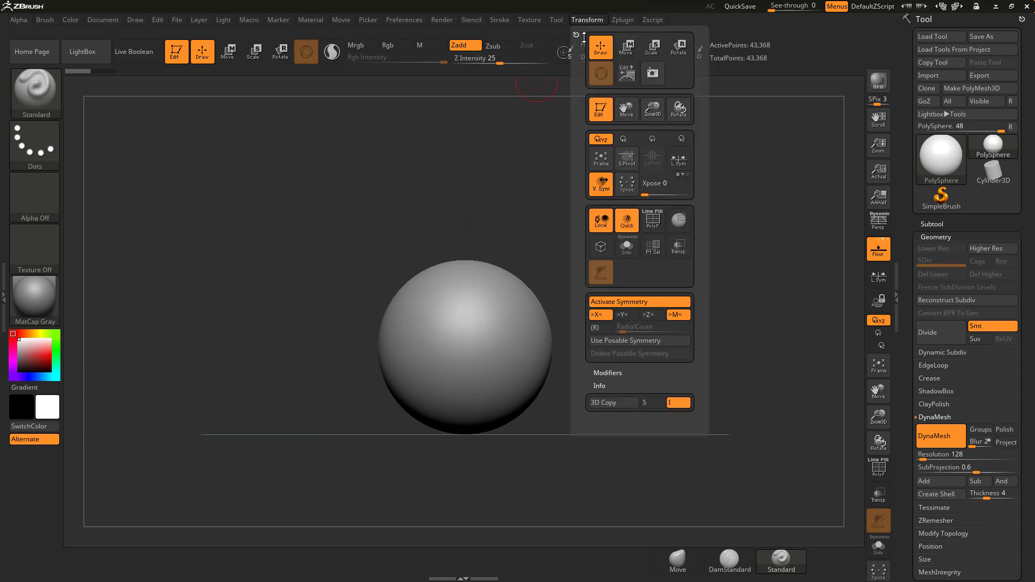
pyautogui.moveTo(576, 35); pyautogui.dragTo(916, 47)
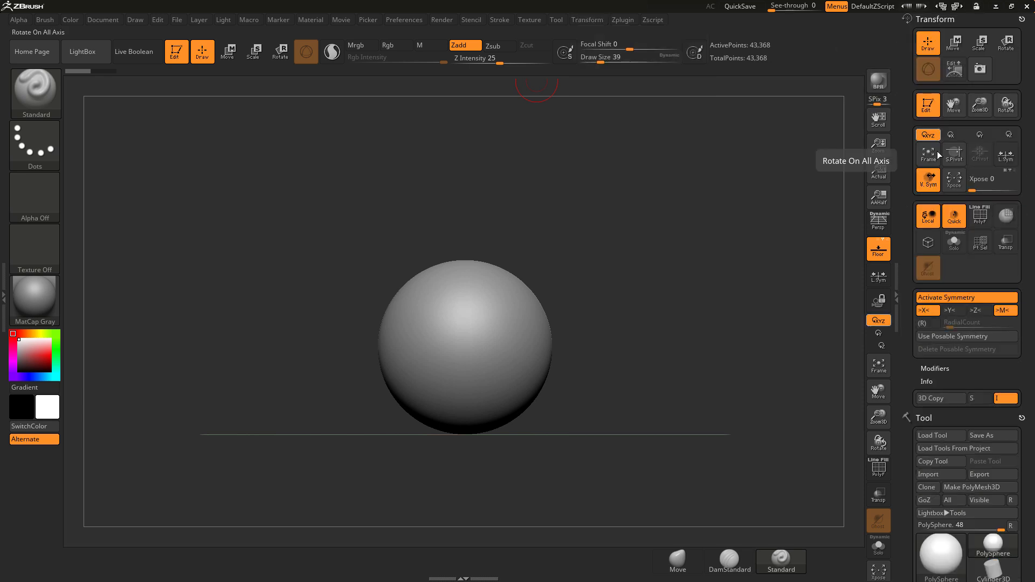
pyautogui.click(923, 296)
pyautogui.click(955, 299)
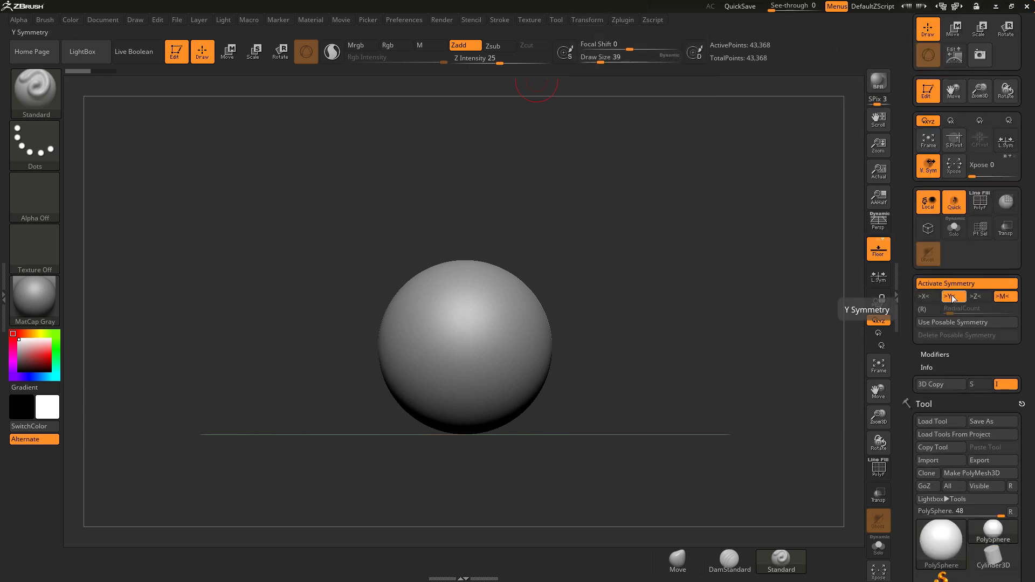
pyautogui.click(928, 311)
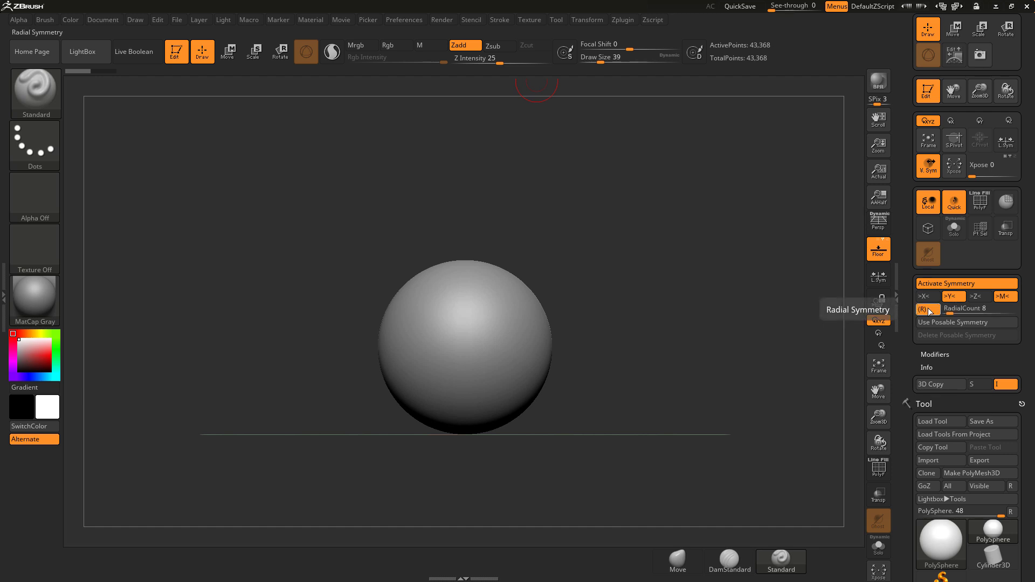
# Check the blue reference form, try a vertical ridge stroke down the sphere with a radial count of 8, and undo it.
pyautogui.press('z')
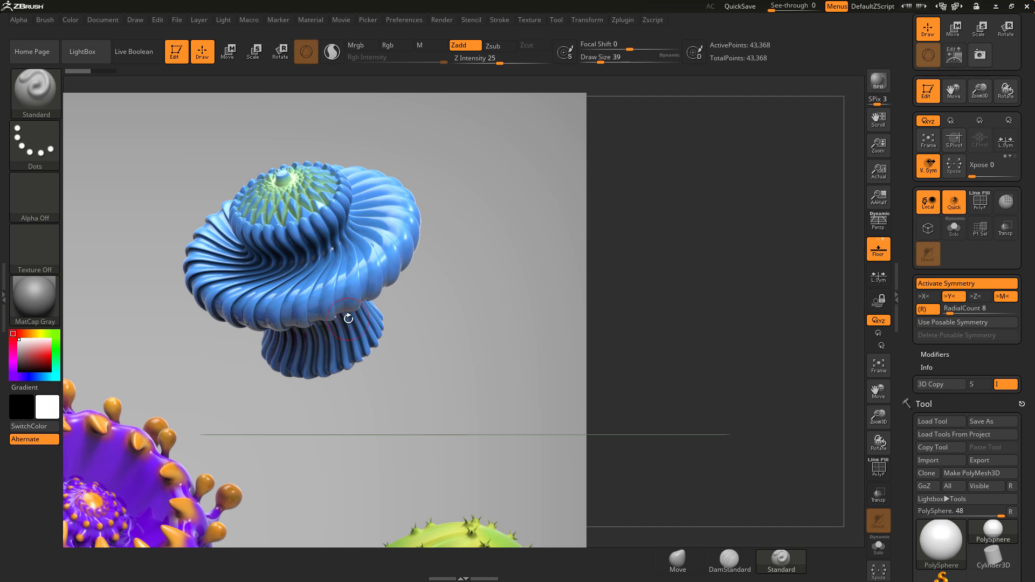
pyautogui.keyDown('ctrl'); pyautogui.moveTo(503, 427); pyautogui.dragTo(514, 357, button='right'); pyautogui.keyUp('ctrl')
pyautogui.click(505, 63)
pyautogui.moveTo(480, 215); pyautogui.dragTo(477, 488)
pyautogui.press('ctrl')
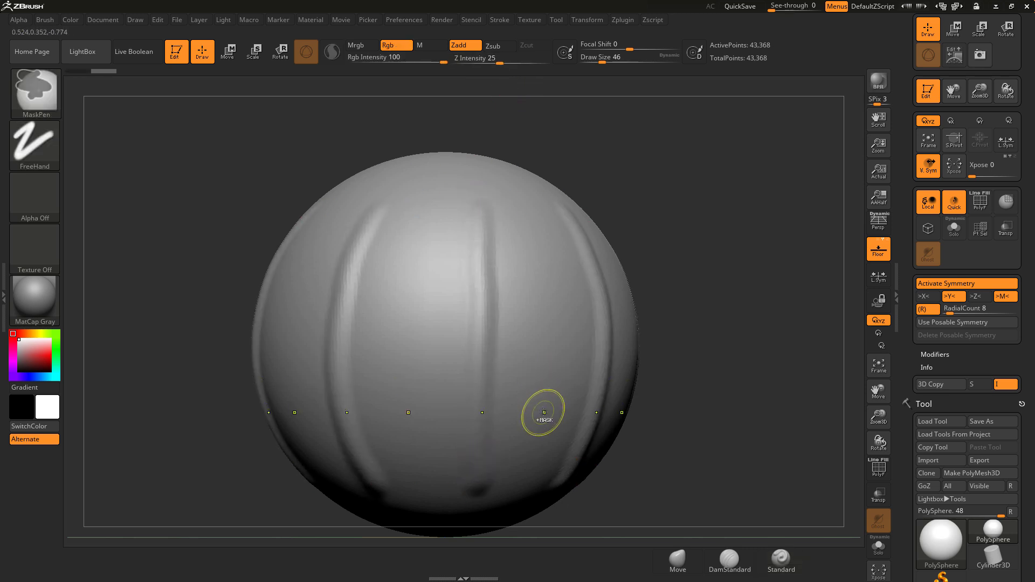
pyautogui.hotkey('ctrl', 'z')
# Set the Standard brush's Z Intensity to 77, test it with a vertical stroke down the sphere, and undo the stroke.
pyautogui.moveTo(501, 62); pyautogui.dragTo(536, 62)
pyautogui.moveTo(474, 195)
pyautogui.mouseDown()
pyautogui.moveTo(481, 402)
pyautogui.moveTo(470, 492)
pyautogui.mouseUp()
pyautogui.moveTo(642, 468)
pyautogui.mouseDown()
pyautogui.moveTo(603, 443)
pyautogui.moveTo(637, 423)
pyautogui.mouseUp()
pyautogui.hotkey('ctrl', 'z')
# Set RadialCount to 41, test it with a vertical stroke down the sphere, and undo the stroke.
pyautogui.moveTo(952, 310); pyautogui.dragTo(974, 311)
pyautogui.moveTo(470, 231); pyautogui.dragTo(474, 473)
pyautogui.hotkey('ctrl', 'z')
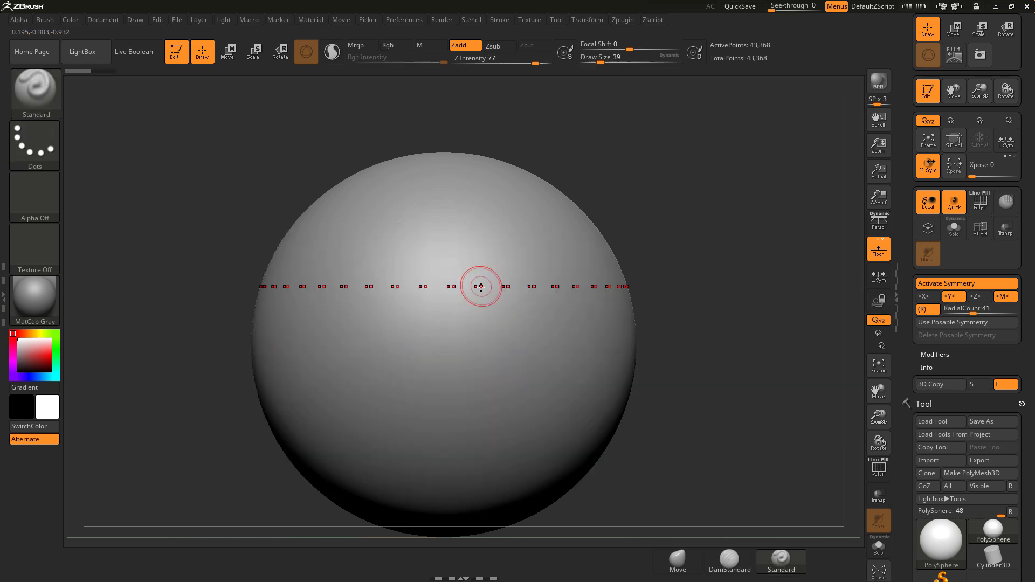
# Try vertical ridges down the sphere with a draw size of 22, and undo the stroke.
pyautogui.press('s')
pyautogui.moveTo(507, 335); pyautogui.dragTo(501, 335)
pyautogui.moveTo(471, 216); pyautogui.dragTo(467, 488)
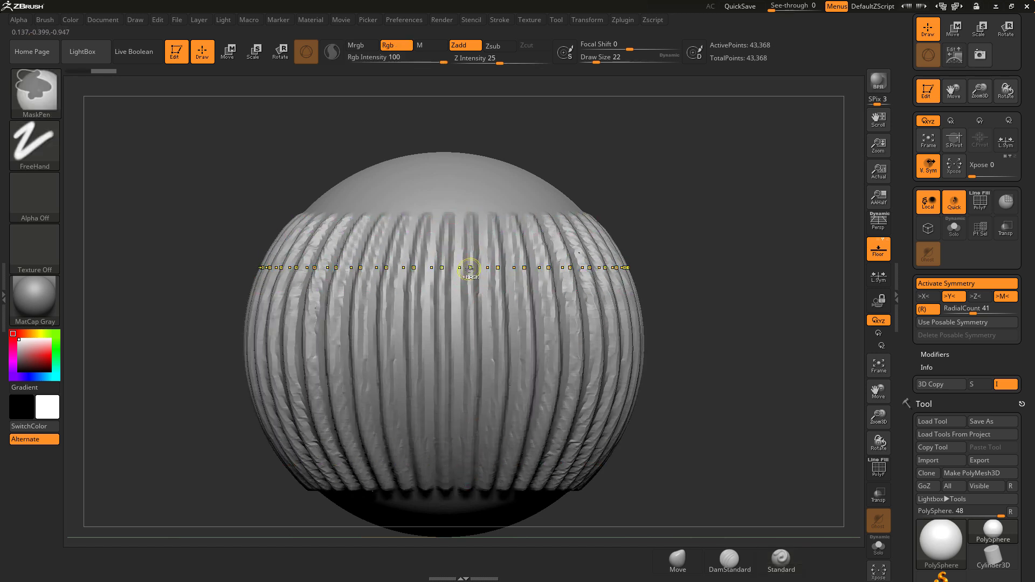
pyautogui.hotkey('ctrl', 'z')
# Try the vertical ridges again at other draw sizes, including 18, undoing each stroke.
pyautogui.press('s')
pyautogui.moveTo(471, 287); pyautogui.dragTo(477, 289)
pyautogui.moveTo(463, 220); pyautogui.dragTo(461, 480)
pyautogui.hotkey('ctrl', 'z')
pyautogui.press('s')
pyautogui.moveTo(472, 324); pyautogui.dragTo(464, 324)
pyautogui.moveTo(471, 206); pyautogui.dragTo(469, 469)
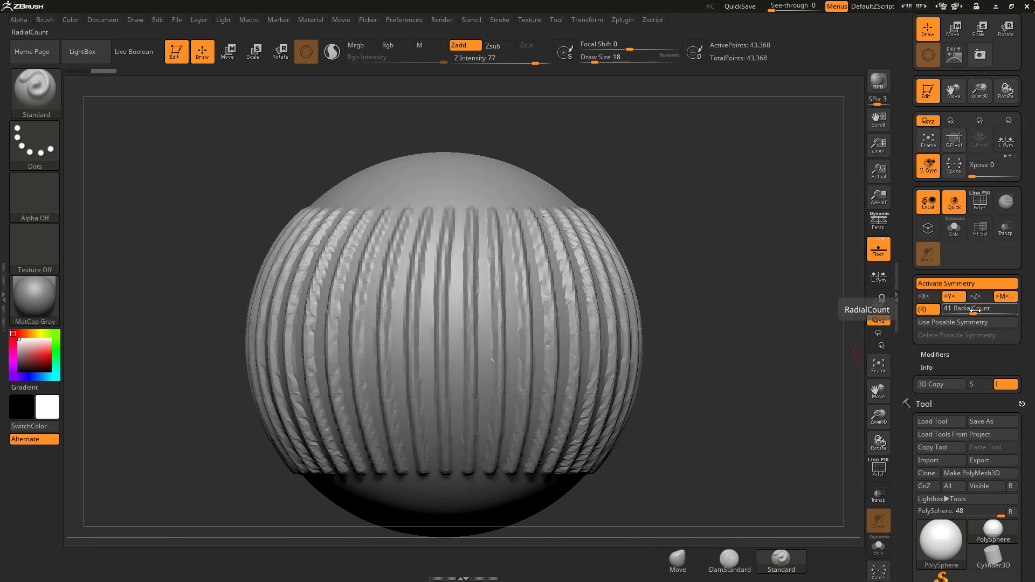
pyautogui.hotkey('ctrl', 'z')
# Try vertical ridges down the sphere with a draw size of 46, undoing the strokes.
pyautogui.press('s')
pyautogui.moveTo(542, 370); pyautogui.dragTo(555, 370)
pyautogui.moveTo(458, 227); pyautogui.dragTo(459, 484)
pyautogui.moveTo(628, 494)
pyautogui.keyDown('ctrl'); pyautogui.mouseDown(button='right')
pyautogui.moveTo(639, 477)
pyautogui.moveTo(613, 445)
pyautogui.mouseUp(button='right'); pyautogui.keyUp('ctrl')
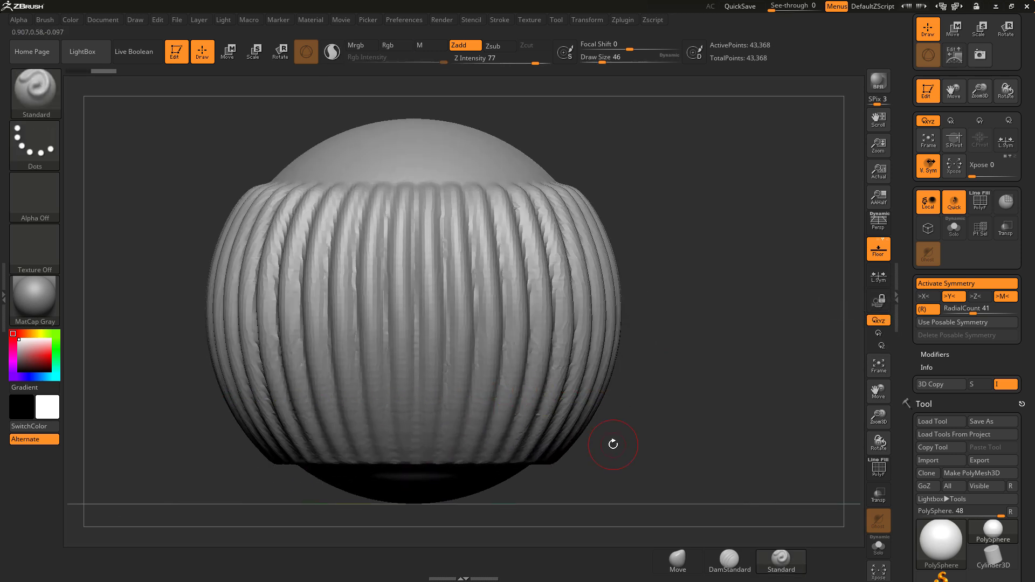
pyautogui.hotkey('ctrl', 'z')
pyautogui.moveTo(584, 396)
pyautogui.keyDown('alt'); pyautogui.mouseDown(button='right')
pyautogui.moveTo(607, 410)
pyautogui.moveTo(604, 372)
pyautogui.moveTo(590, 391)
pyautogui.mouseUp(button='right'); pyautogui.keyUp('alt')
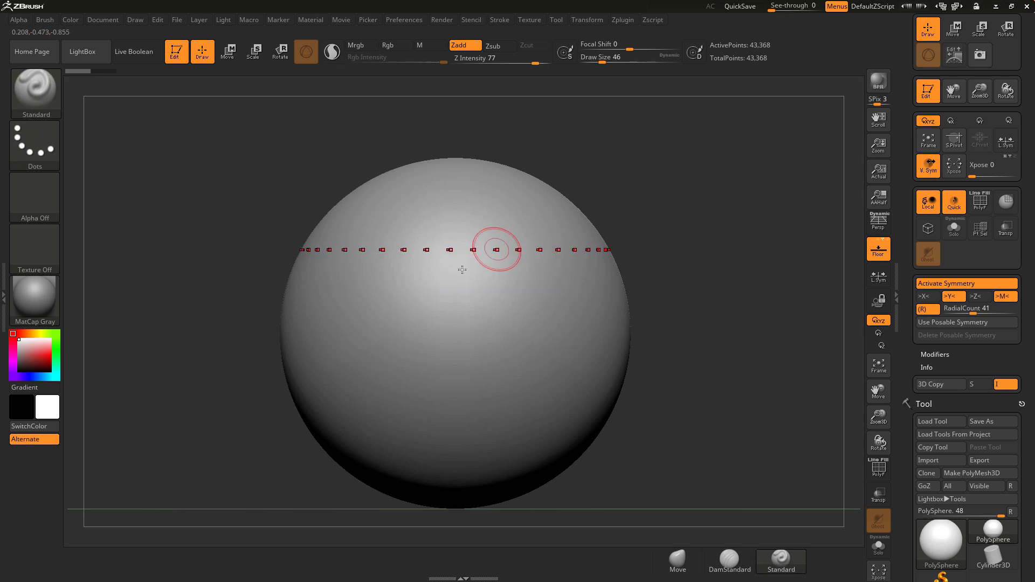
pyautogui.keyDown('alt'); pyautogui.moveTo(477, 257); pyautogui.dragTo(477, 251, button='right'); pyautogui.keyUp('alt')
pyautogui.moveTo(474, 225); pyautogui.dragTo(484, 466)
pyautogui.moveTo(494, 378)
pyautogui.keyDown('ctrl'); pyautogui.mouseDown(button='right')
pyautogui.moveTo(495, 405)
pyautogui.moveTo(518, 397)
pyautogui.mouseUp(button='right'); pyautogui.keyUp('ctrl')
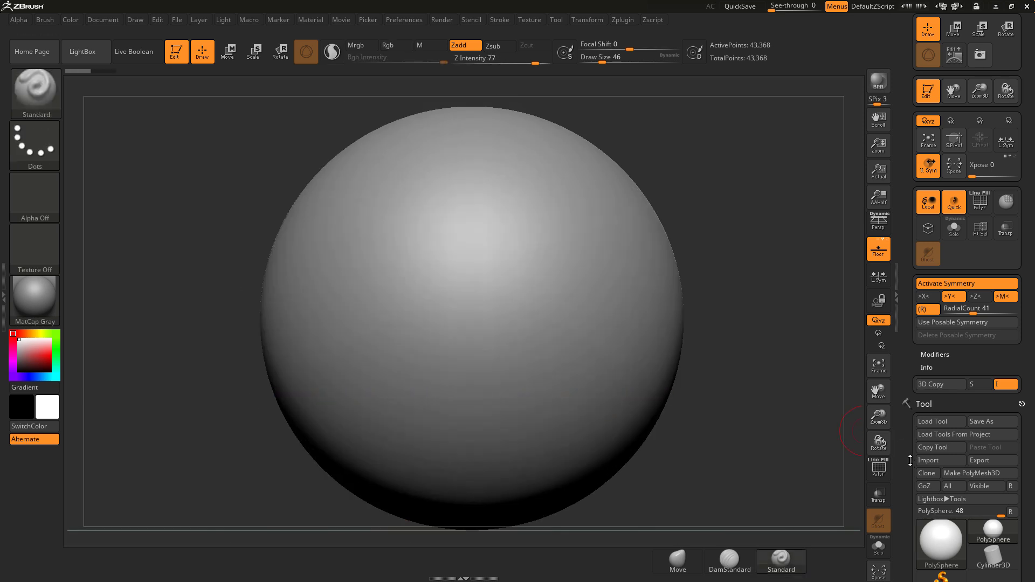
# Set the DynaMesh resolution to 504 and remesh the sphere.
pyautogui.scroll(-8, 912, 465)
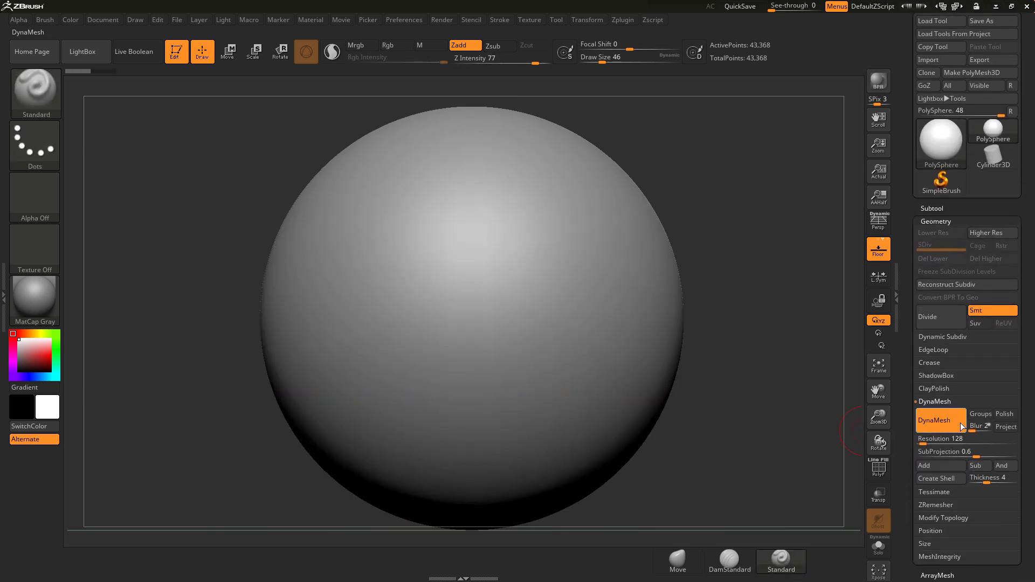
pyautogui.click(929, 440)
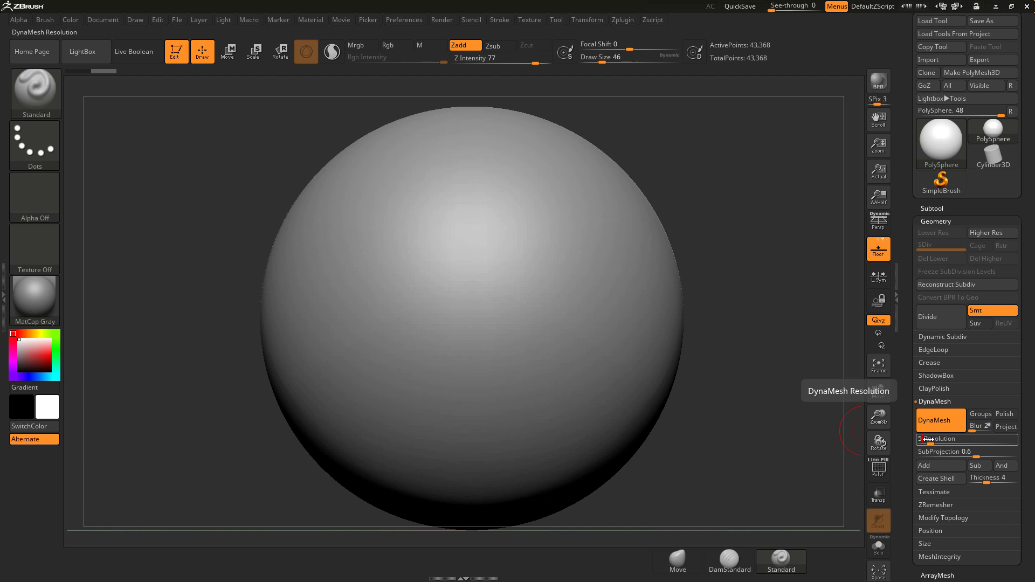
pyautogui.press('Return')
pyautogui.keyDown('ctrl'); pyautogui.moveTo(748, 235); pyautogui.dragTo(771, 376); pyautogui.keyUp('ctrl')
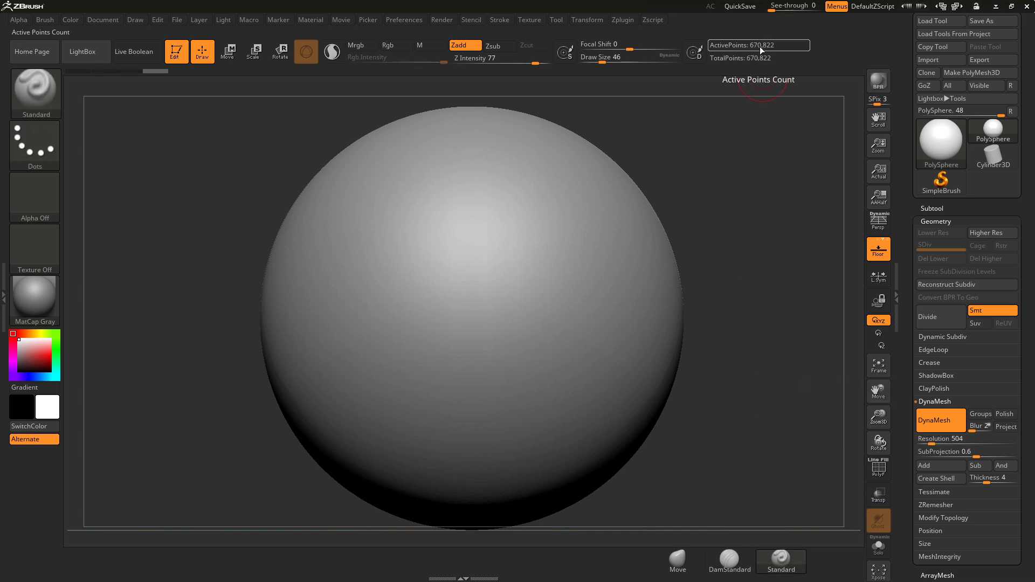
# Test vertical ridge strokes on the remeshed sphere and compare them with the blue reference form.
pyautogui.moveTo(506, 217)
pyautogui.mouseDown()
pyautogui.moveTo(506, 160)
pyautogui.moveTo(506, 476)
pyautogui.mouseUp()
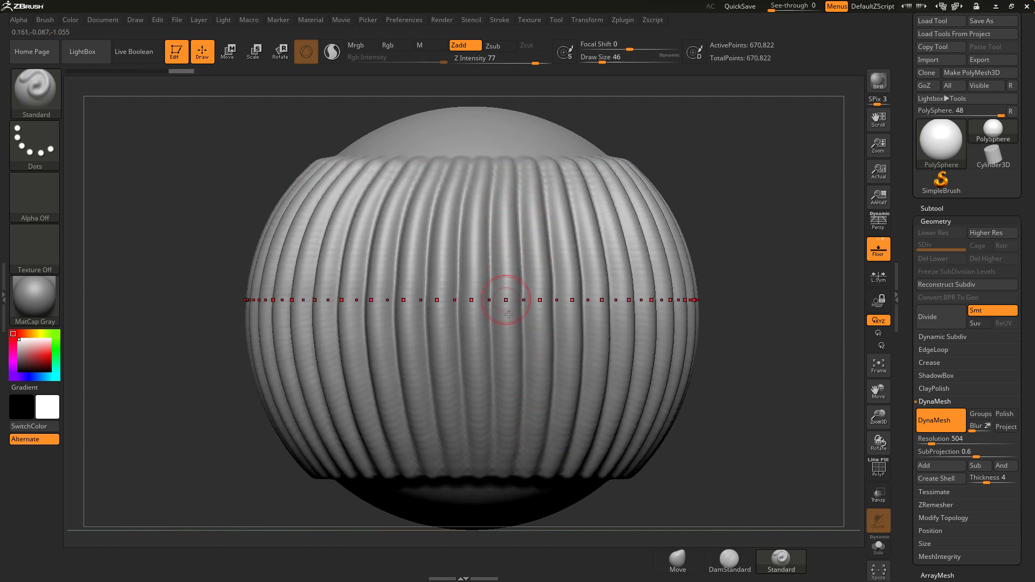
pyautogui.hotkey('ctrl', 'z')
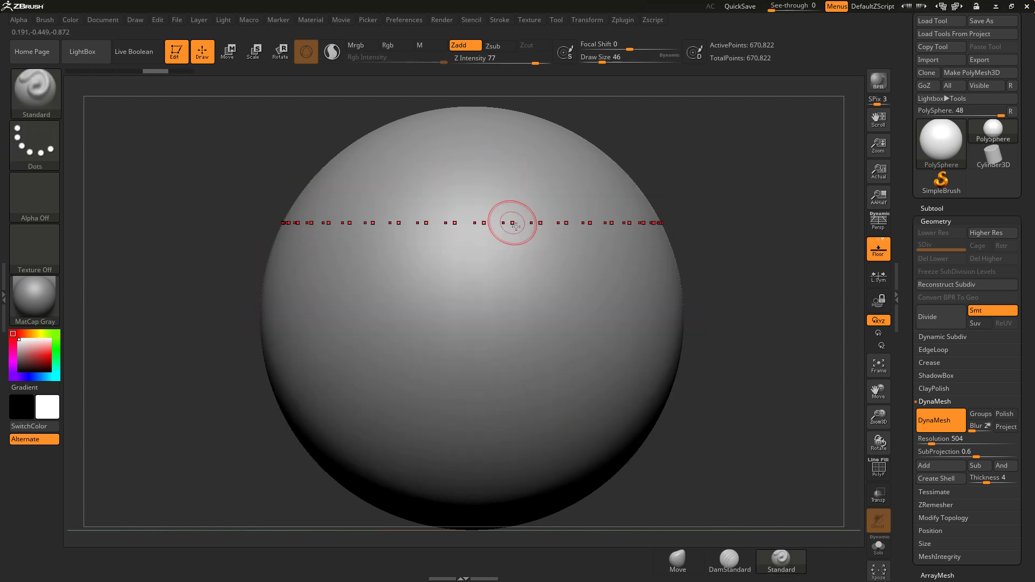
pyautogui.hotkey('shift', 'z')
pyautogui.press('z')
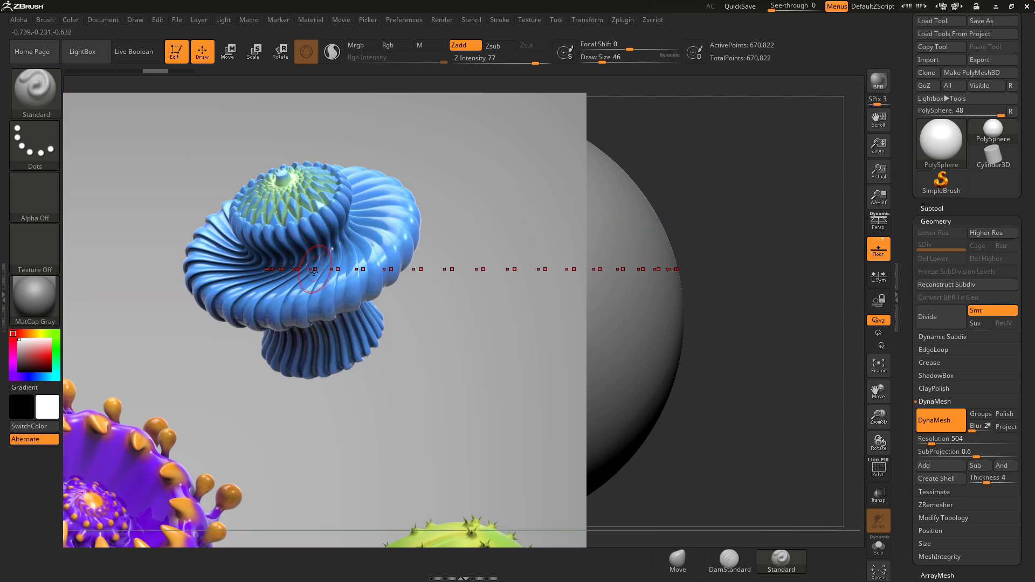
pyautogui.hotkey('shift', 'z')
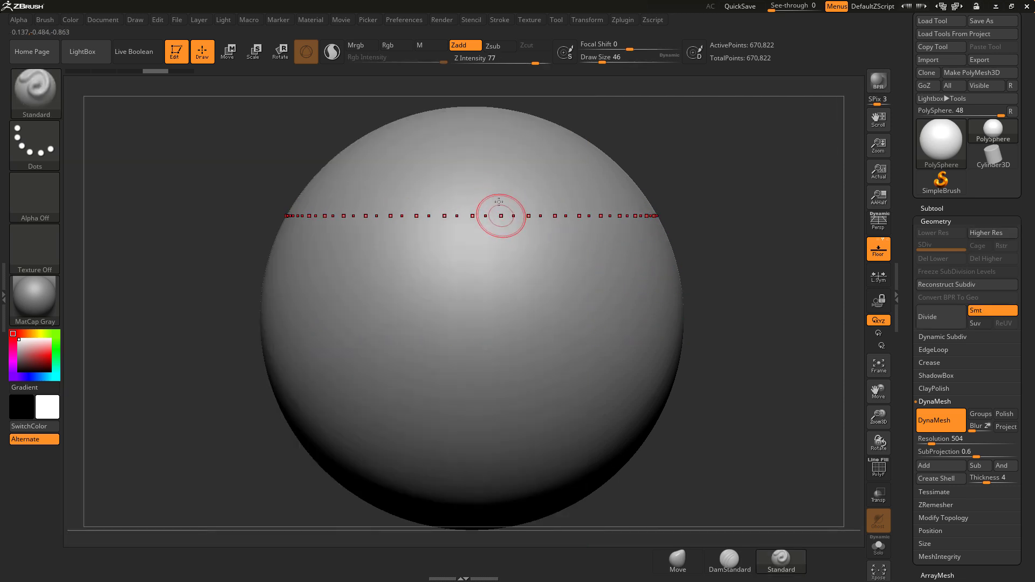
pyautogui.moveTo(489, 166); pyautogui.dragTo(492, 489)
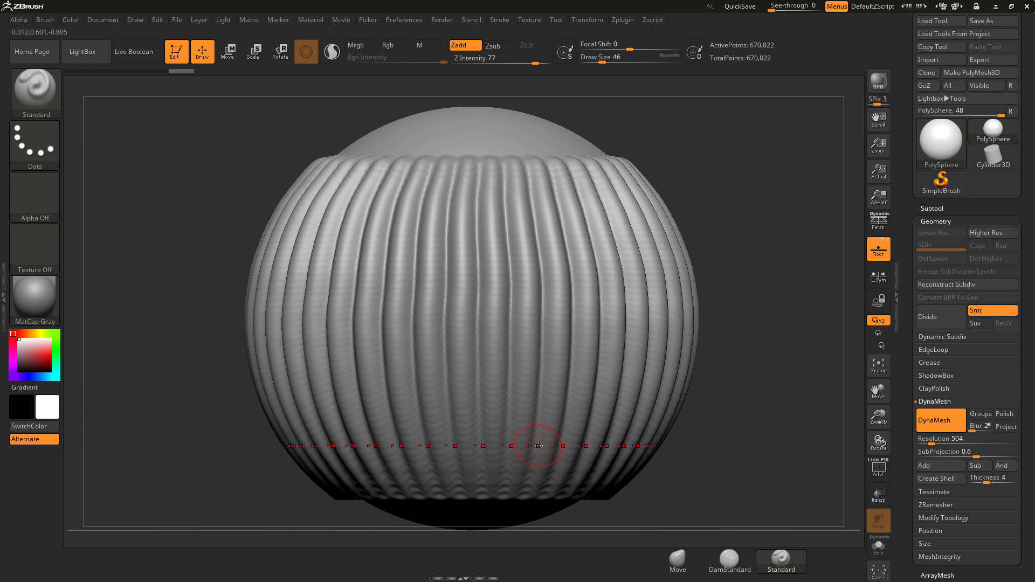
# Dock the Stroke palette in the side tray and expand its Lazy Mouse settings.
pyautogui.click(499, 20)
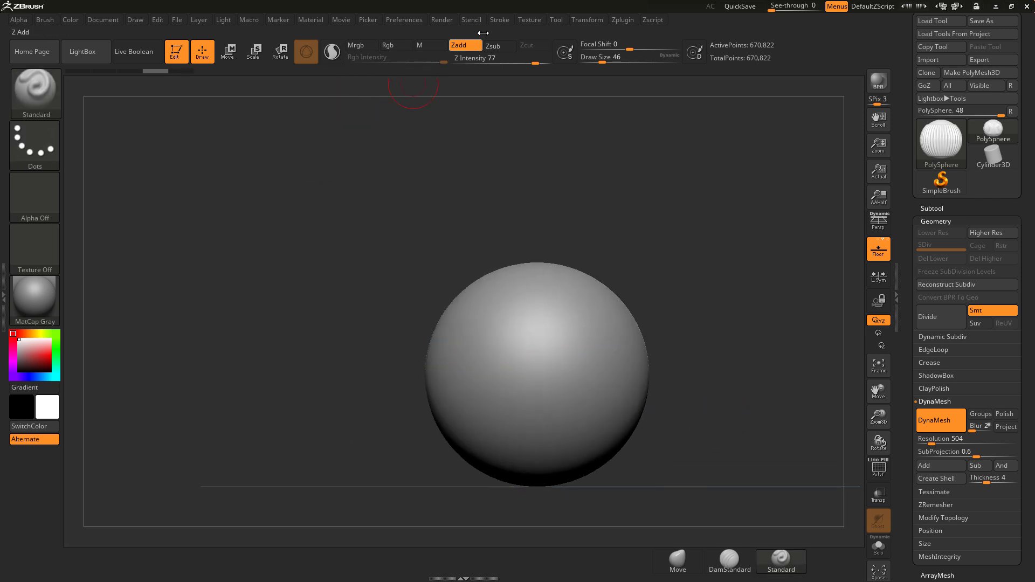
pyautogui.click(494, 24)
pyautogui.moveTo(495, 34)
pyautogui.mouseDown()
pyautogui.moveTo(854, 52)
pyautogui.moveTo(944, 33)
pyautogui.mouseUp()
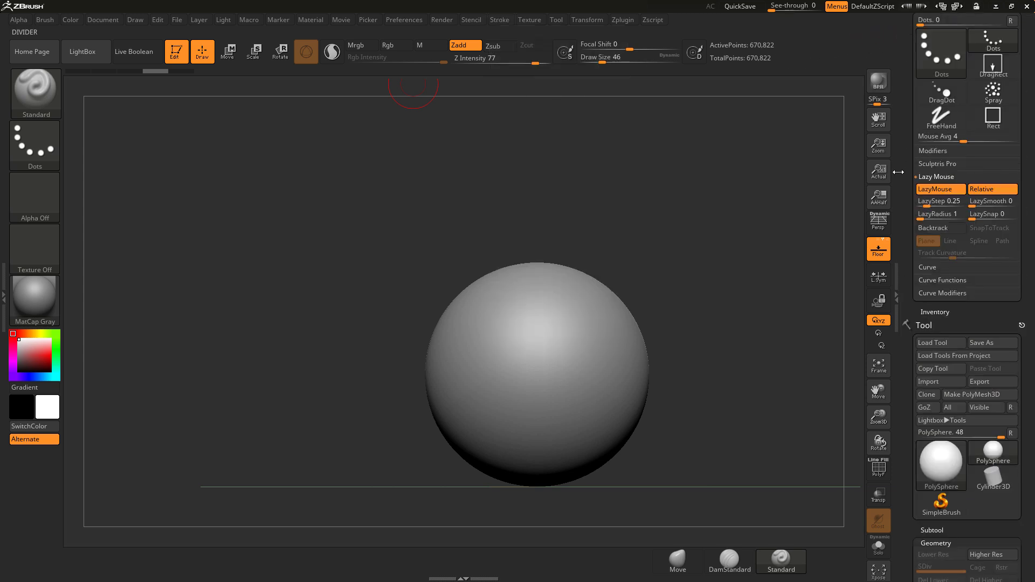
pyautogui.moveTo(906, 164); pyautogui.dragTo(907, 209)
pyautogui.click(949, 222)
pyautogui.click(949, 224)
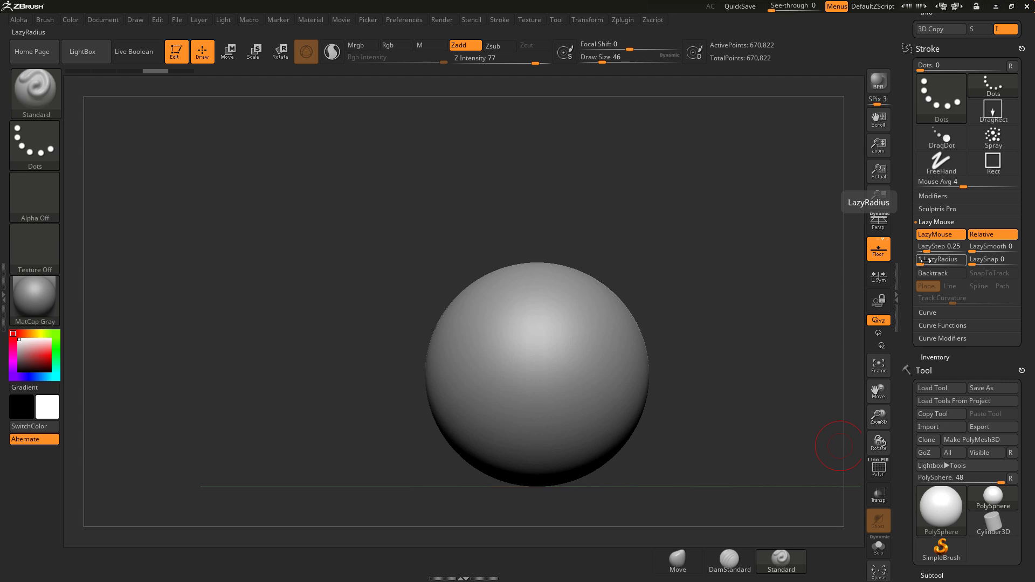
# Set the draw size to 37 and LazyRadius to 100, test vertical strokes down the sphere, and undo them.
pyautogui.press('f')
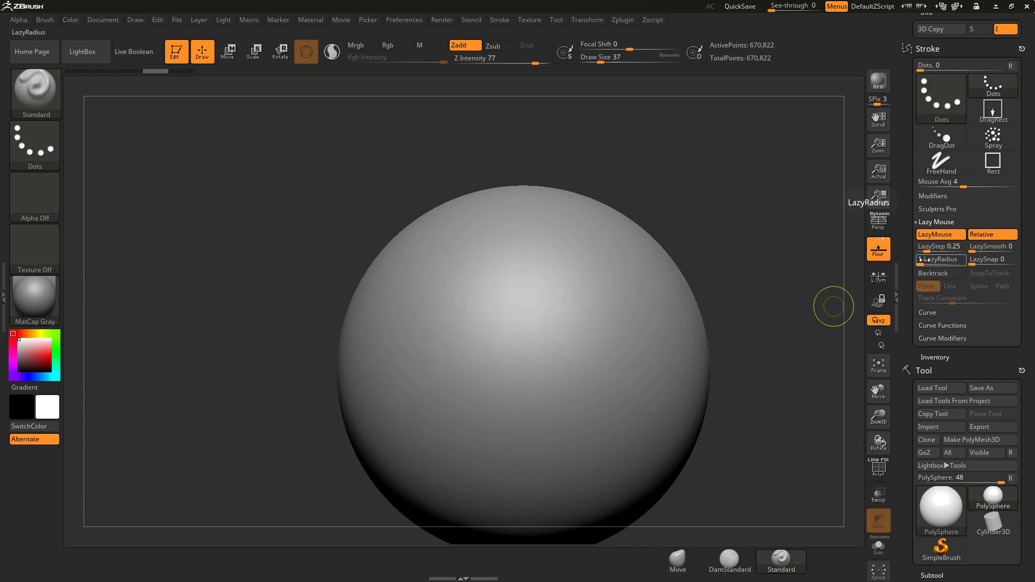
pyautogui.moveTo(921, 259); pyautogui.dragTo(943, 259)
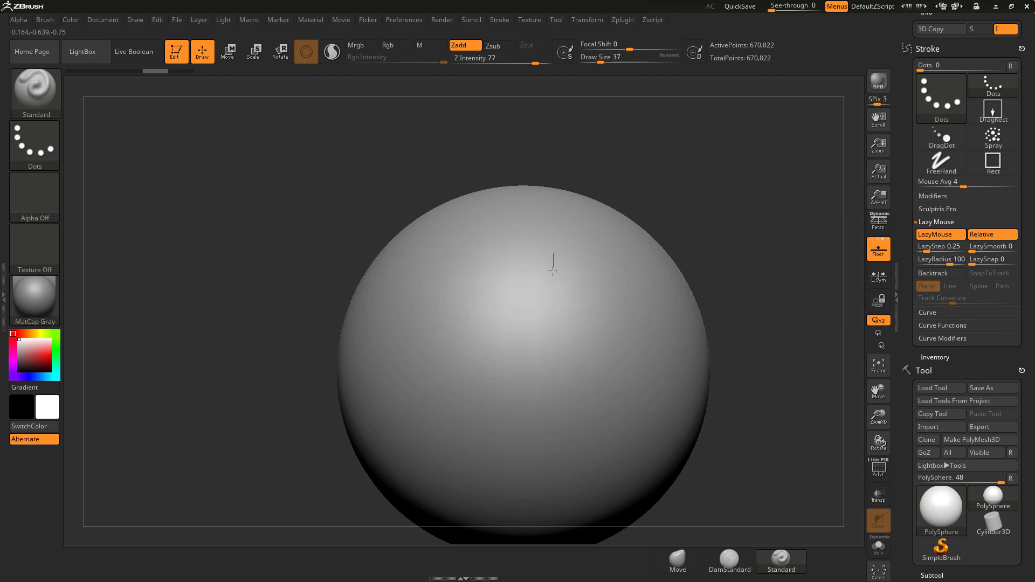
pyautogui.moveTo(554, 307); pyautogui.dragTo(554, 515)
pyautogui.hotkey('ctrl', 'z')
pyautogui.moveTo(557, 357); pyautogui.dragTo(546, 526)
pyautogui.hotkey('ctrl', 'z')
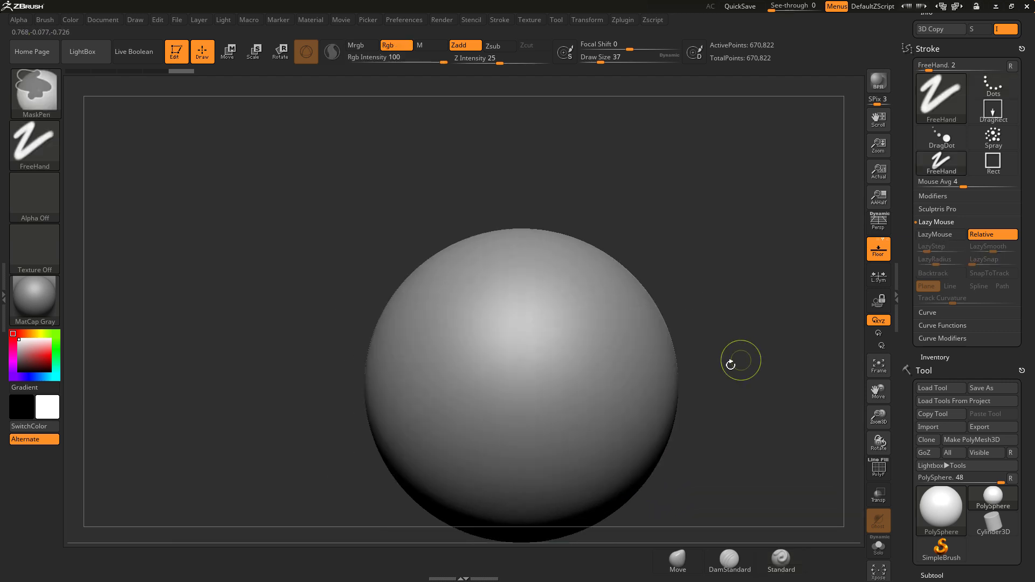
# Try a vertical ridge stroke down the sphere with LazyRadius set to 200, and undo it.
pyautogui.moveTo(955, 254); pyautogui.dragTo(966, 254)
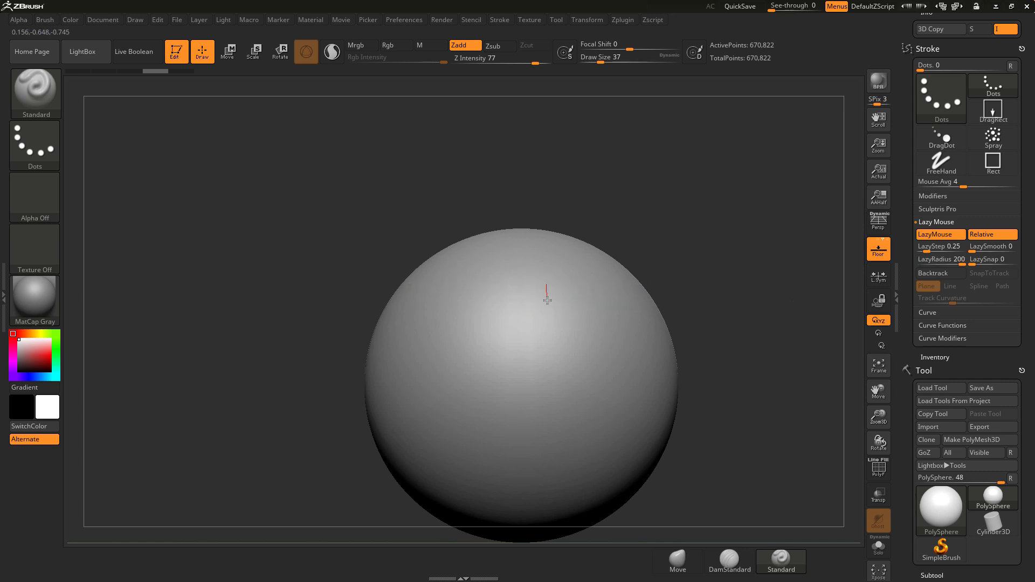
pyautogui.moveTo(546, 389); pyautogui.dragTo(544, 573)
pyautogui.keyDown('shift'); pyautogui.moveTo(593, 442); pyautogui.dragTo(599, 439, button='right'); pyautogui.keyUp('shift')
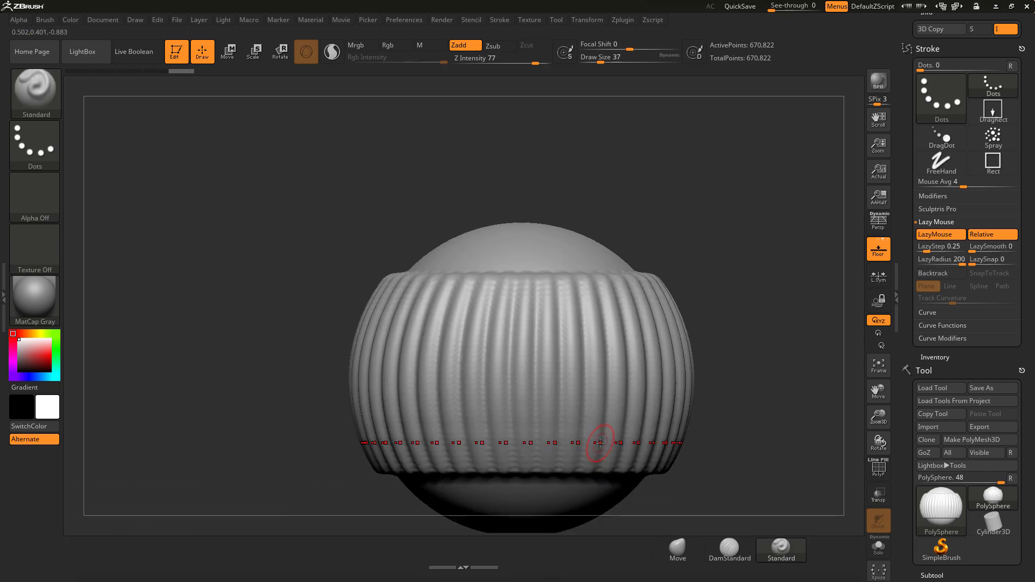
pyautogui.hotkey('ctrl', 'z')
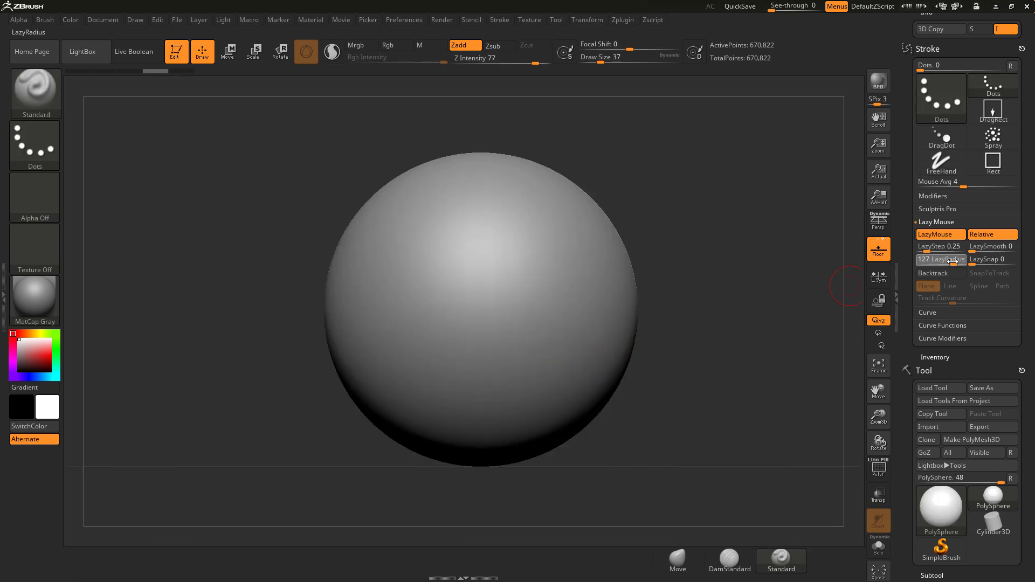
# Set LazyRadius to 100 for the Standard brush's strokes on the sphere.
pyautogui.moveTo(954, 261); pyautogui.dragTo(952, 261)
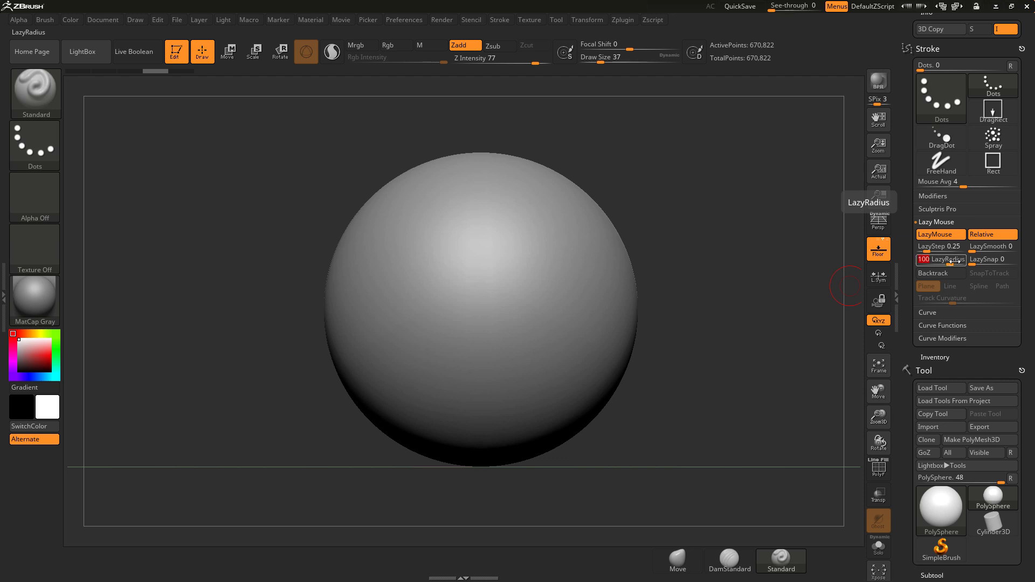
pyautogui.keyDown('alt'); pyautogui.moveTo(534, 288); pyautogui.dragTo(543, 311, button='right'); pyautogui.keyUp('alt')
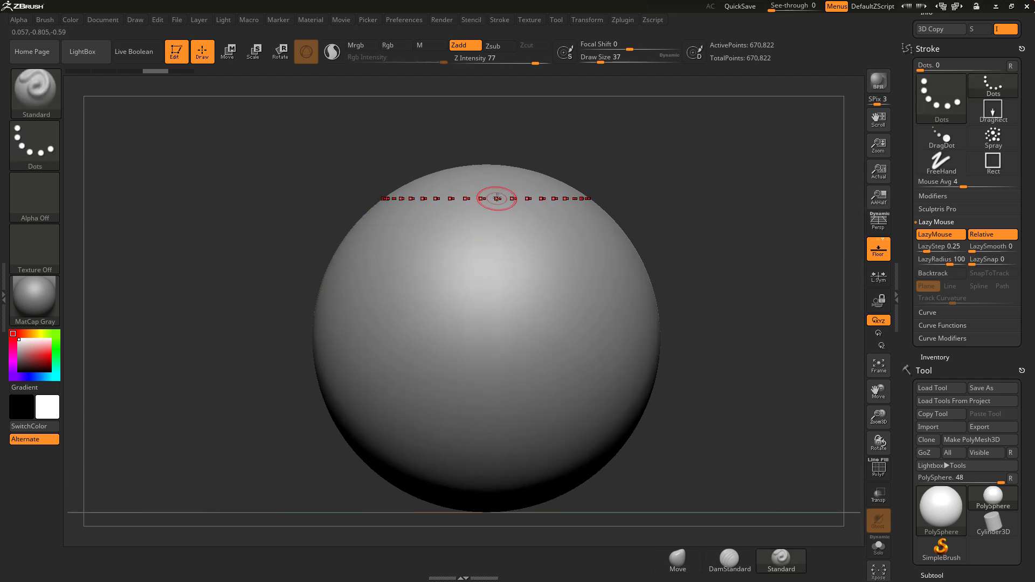
# Try vertical ridge strokes down the sphere at draw size 23, and undo them.
pyautogui.keyDown('alt'); pyautogui.moveTo(465, 193); pyautogui.dragTo(478, 196, button='right'); pyautogui.keyUp('alt')
pyautogui.keyDown('alt'); pyautogui.moveTo(611, 324); pyautogui.dragTo(565, 293, button='right'); pyautogui.keyUp('alt')
pyautogui.keyDown('alt'); pyautogui.moveTo(565, 293); pyautogui.dragTo(563, 280, button='right'); pyautogui.keyUp('alt')
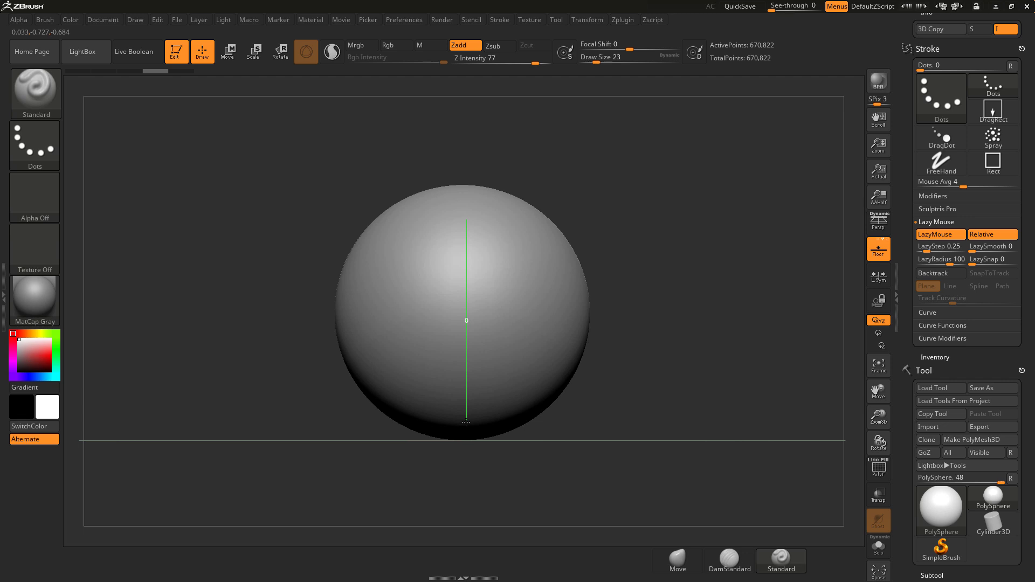
pyautogui.moveTo(466, 422)
pyautogui.mouseDown()
pyautogui.moveTo(463, 452)
pyautogui.moveTo(560, 423)
pyautogui.moveTo(619, 457)
pyautogui.mouseUp()
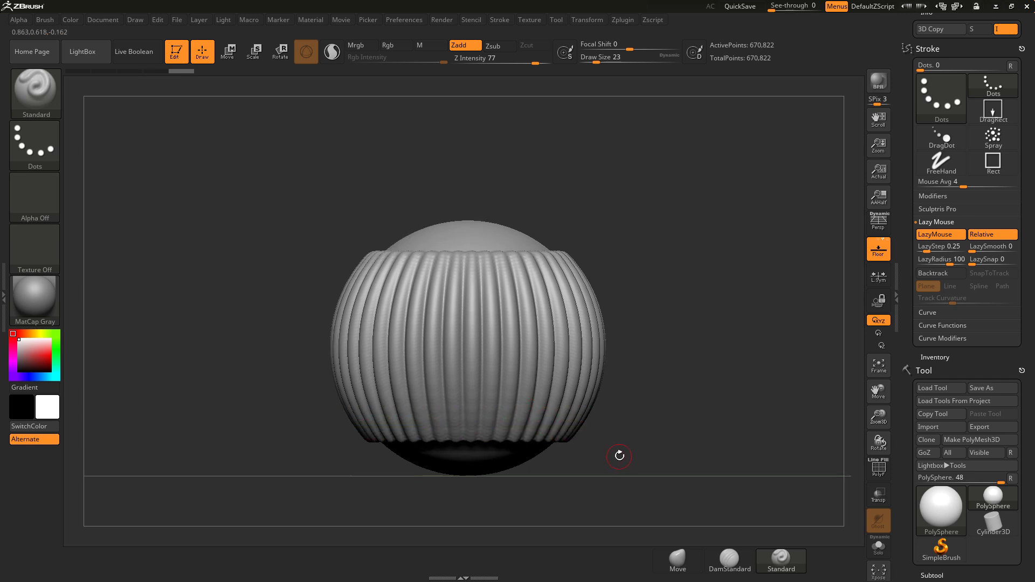
pyautogui.keyDown('ctrl'); pyautogui.moveTo(618, 461); pyautogui.dragTo(521, 378, button='right'); pyautogui.keyUp('ctrl')
pyautogui.keyDown('ctrl'); pyautogui.moveTo(521, 378); pyautogui.dragTo(508, 344, button='right'); pyautogui.keyUp('ctrl')
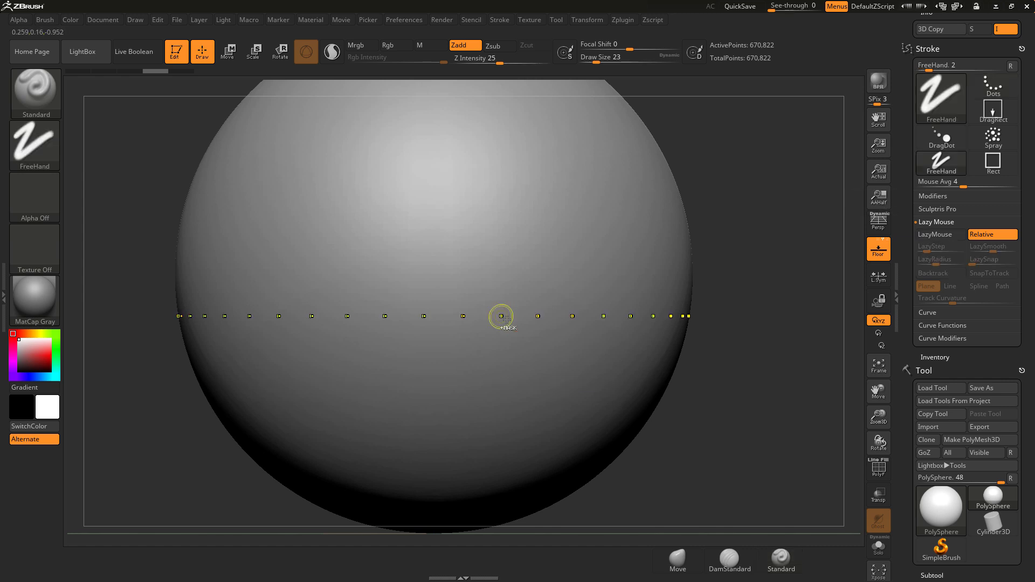
# Try short slanted ridges around the sphere's middle at draw sizes 23 and 46, undoing each attempt.
pyautogui.keyDown('ctrl'); pyautogui.moveTo(503, 316); pyautogui.dragTo(485, 396, button='right'); pyautogui.keyUp('ctrl')
pyautogui.moveTo(485, 397); pyautogui.dragTo(503, 200)
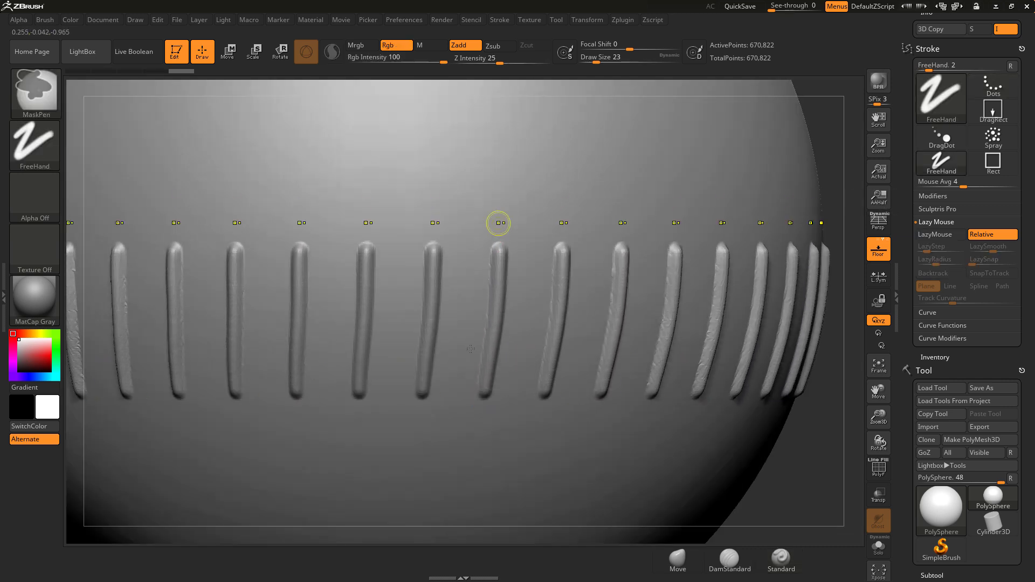
pyautogui.hotkey('ctrl', 'z')
pyautogui.press(']')
pyautogui.moveTo(477, 416)
pyautogui.mouseDown()
pyautogui.moveTo(482, 336)
pyautogui.moveTo(518, 180)
pyautogui.mouseUp()
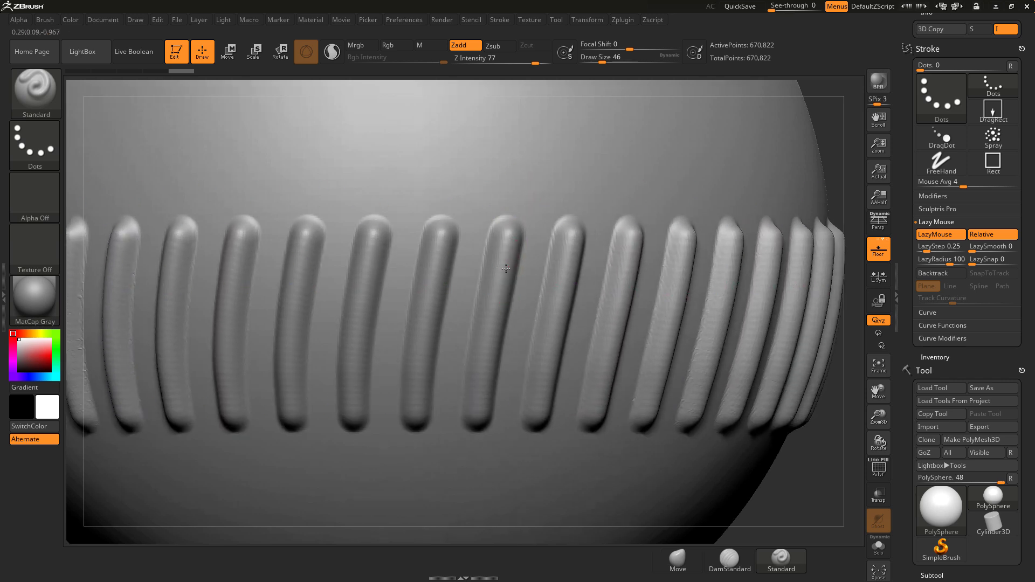
pyautogui.moveTo(510, 294); pyautogui.dragTo(502, 270, button='right')
pyautogui.hotkey('ctrl', 'z')
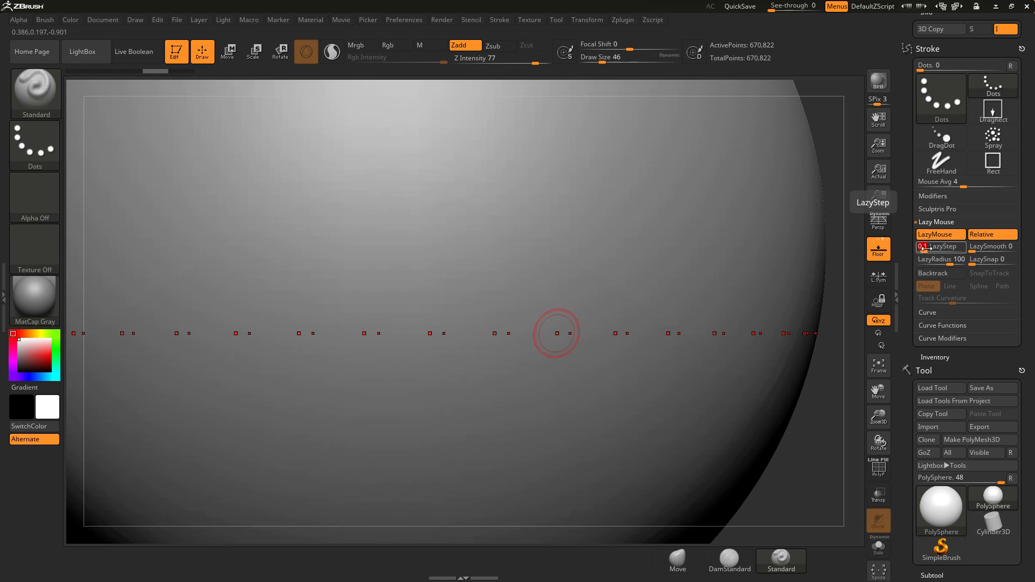
# Set LazyStep to 0.1, test a wavy stroke up the sphere, and undo it.
pyautogui.moveTo(446, 469)
pyautogui.mouseDown()
pyautogui.moveTo(480, 377)
pyautogui.moveTo(490, 277)
pyautogui.moveTo(473, 192)
pyautogui.moveTo(600, 98)
pyautogui.mouseUp()
pyautogui.keyDown('ctrl'); pyautogui.moveTo(656, 306); pyautogui.dragTo(529, 354, button='right'); pyautogui.keyUp('ctrl')
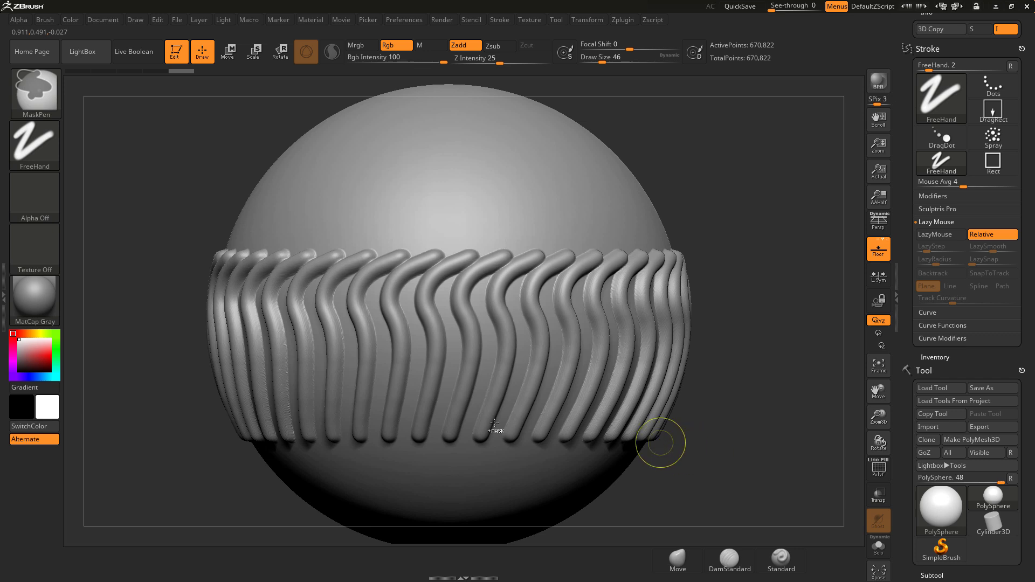
pyautogui.keyDown('ctrl'); pyautogui.moveTo(489, 422); pyautogui.dragTo(533, 366, button='right'); pyautogui.keyUp('ctrl')
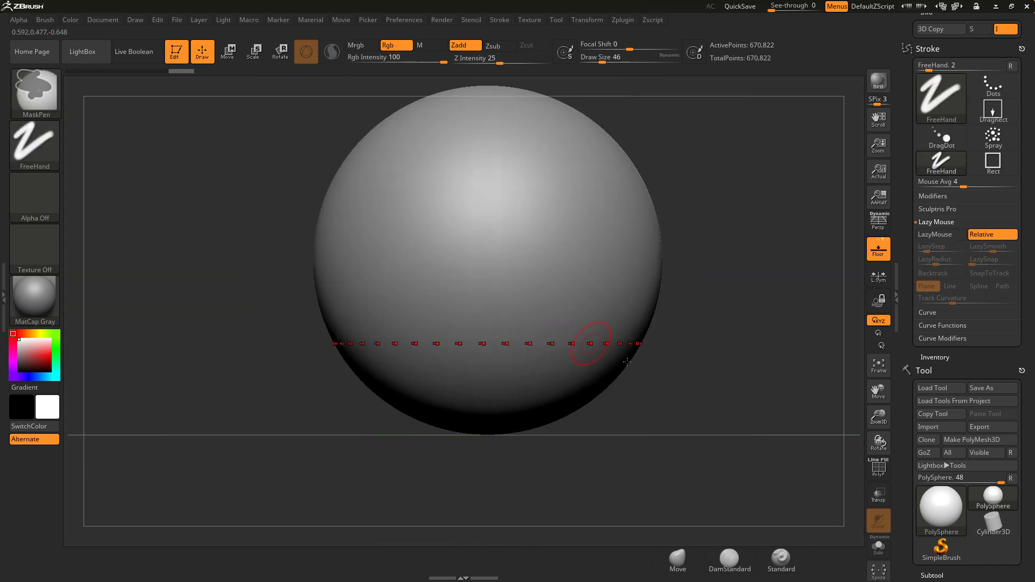
# Try vertical ridges down the sphere at draw size 51, and undo them.
pyautogui.keyDown('alt'); pyautogui.moveTo(660, 361); pyautogui.dragTo(679, 432, button='right'); pyautogui.keyUp('alt')
pyautogui.press('s')
pyautogui.moveTo(679, 432); pyautogui.dragTo(676, 425)
pyautogui.keyDown('alt'); pyautogui.moveTo(677, 424); pyautogui.dragTo(665, 449, button='right'); pyautogui.keyUp('alt')
pyautogui.press('s')
pyautogui.moveTo(490, 308); pyautogui.dragTo(494, 303)
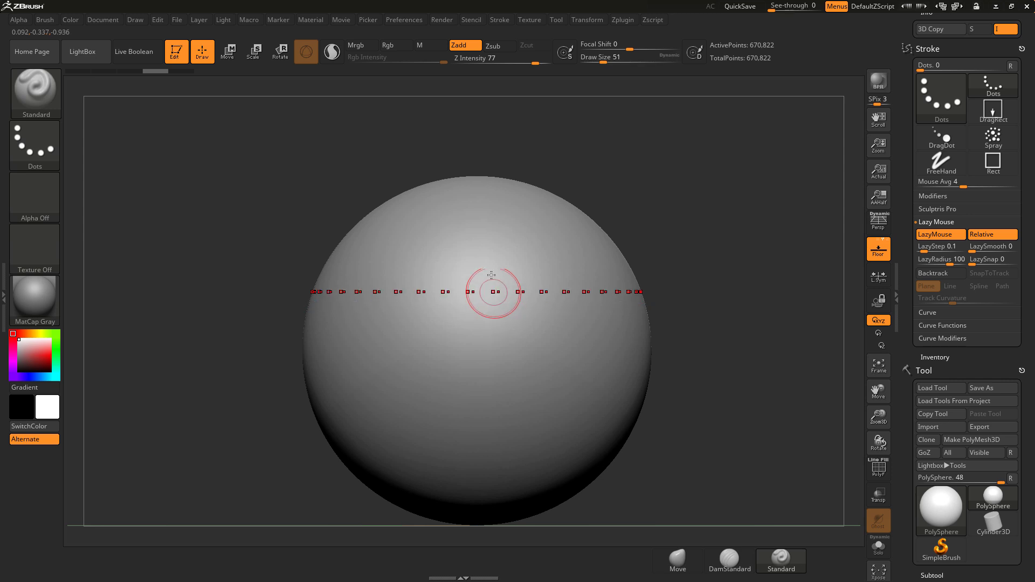
pyautogui.moveTo(484, 222); pyautogui.dragTo(484, 418)
pyautogui.hotkey('ctrl', 'z')
# Set the draw size to 37, undo the test stroke, and sculpt vertical ridges down the sphere.
pyautogui.press('s')
pyautogui.press('ctrl')
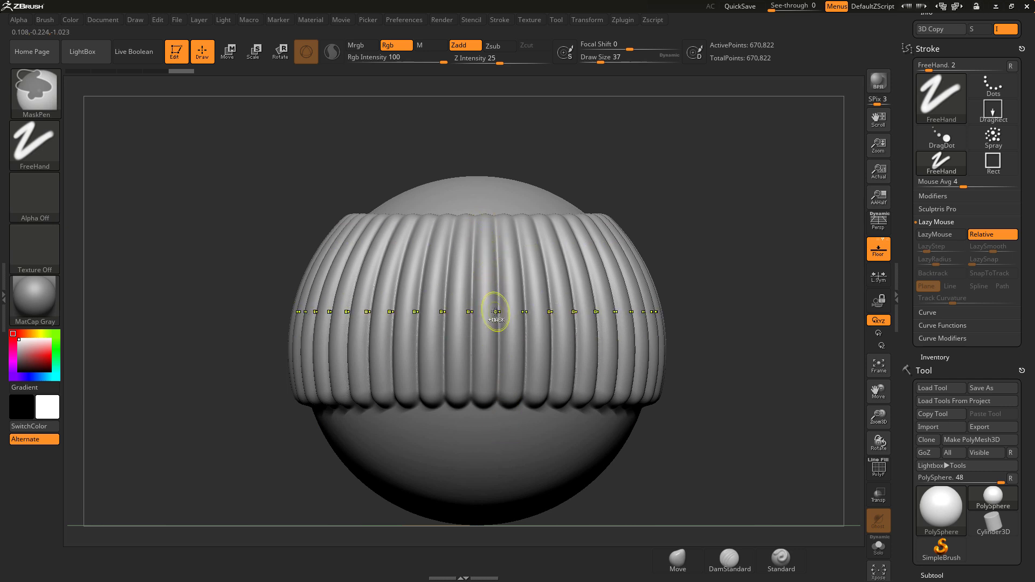
pyautogui.hotkey('ctrl', 'z')
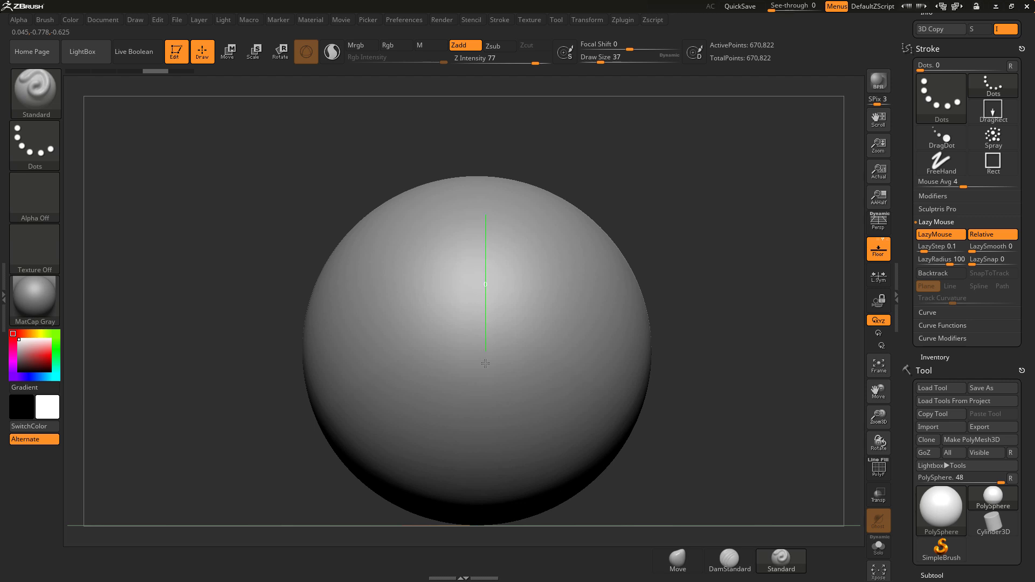
pyautogui.moveTo(486, 514); pyautogui.dragTo(484, 532)
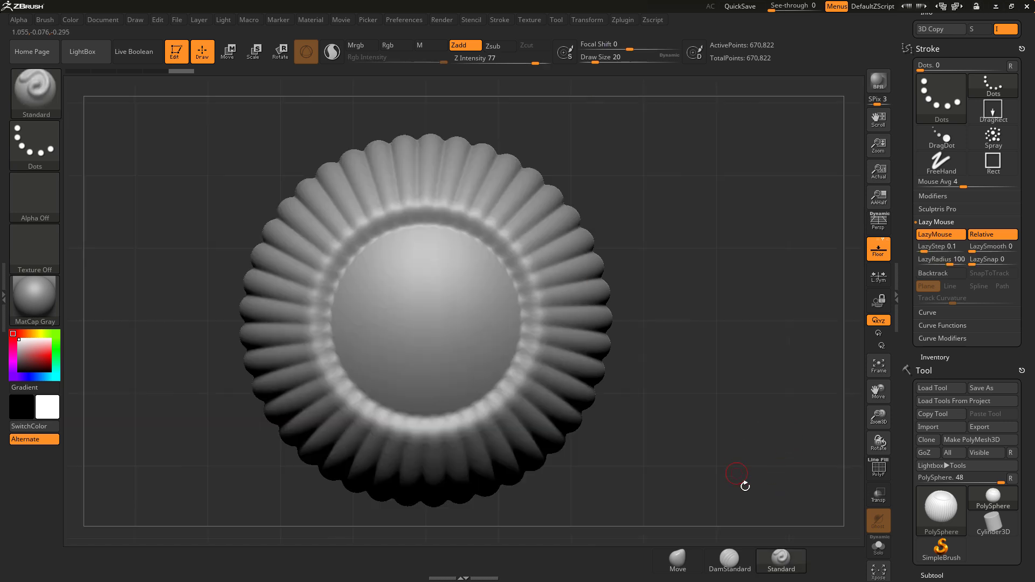
# Switch to the DamStandard brush and set the symmetry RadialCount to 31.
pyautogui.click(739, 559)
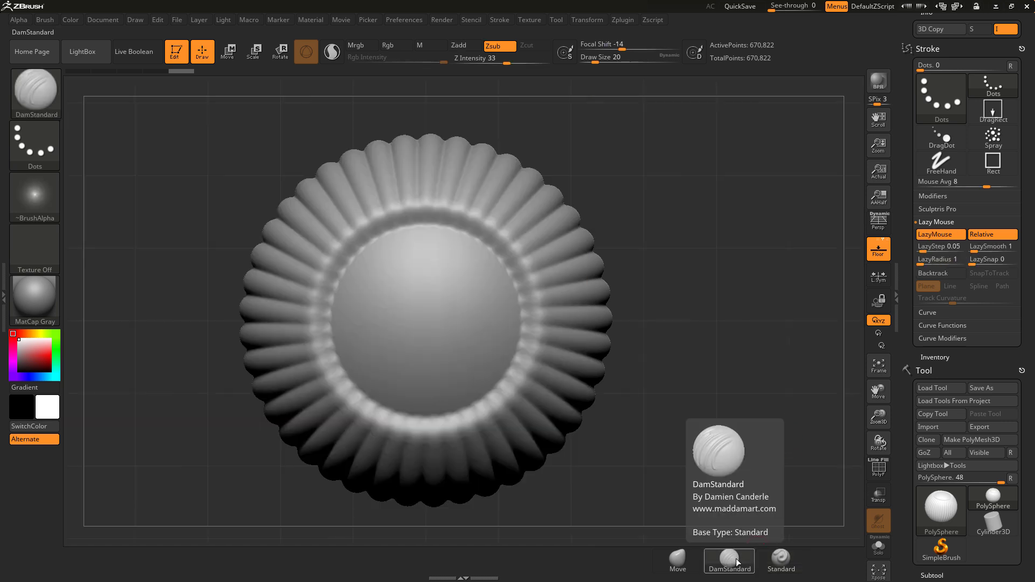
pyautogui.moveTo(674, 458)
pyautogui.keyDown('alt'); pyautogui.mouseDown()
pyautogui.moveTo(688, 463)
pyautogui.moveTo(680, 507)
pyautogui.mouseUp(); pyautogui.keyUp('alt')
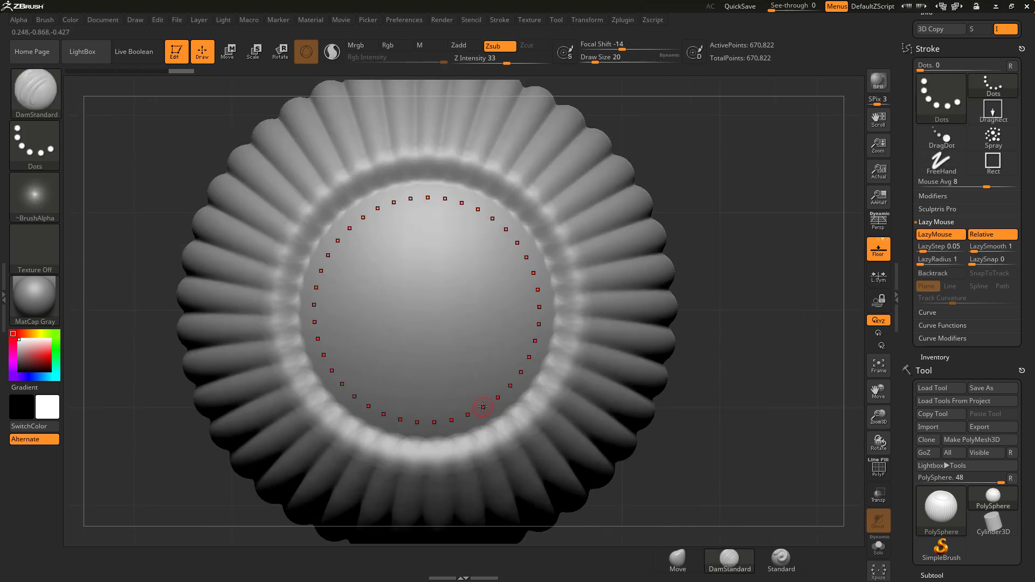
pyautogui.moveTo(911, 259); pyautogui.dragTo(890, 380)
pyautogui.click(969, 326)
pyautogui.moveTo(966, 326); pyautogui.dragTo(967, 324)
pyautogui.keyDown('alt'); pyautogui.moveTo(427, 399); pyautogui.dragTo(451, 421, button='right'); pyautogui.keyUp('alt')
# Try carving crossing curved grooves over the sphere's smooth cap at draw size 27, and undo them.
pyautogui.press(']')
pyautogui.press(']')
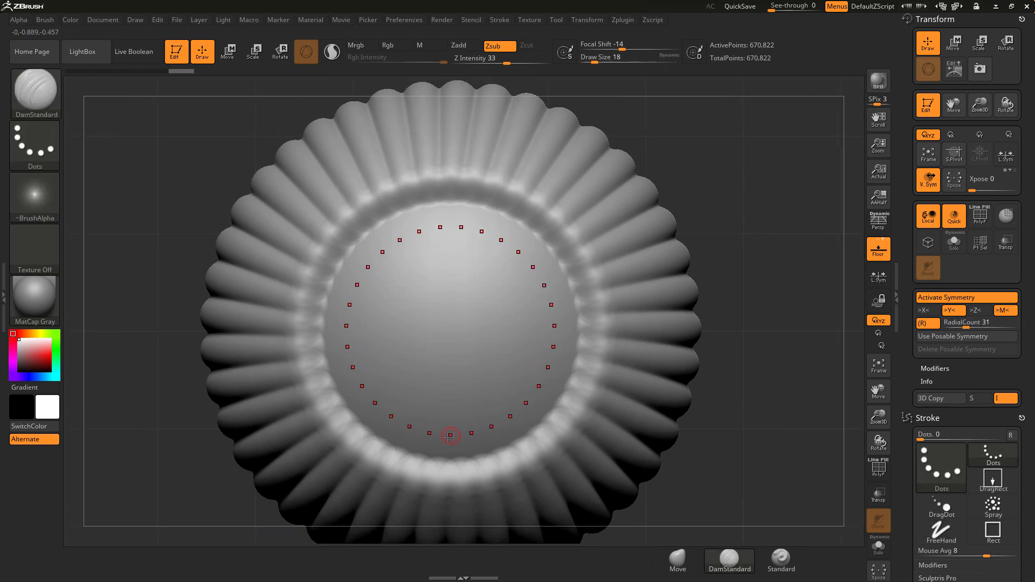
pyautogui.moveTo(439, 457)
pyautogui.mouseDown()
pyautogui.moveTo(500, 373)
pyautogui.moveTo(539, 233)
pyautogui.mouseUp()
pyautogui.moveTo(543, 232)
pyautogui.mouseDown(button='right')
pyautogui.moveTo(498, 292)
pyautogui.moveTo(536, 308)
pyautogui.mouseUp(button='right')
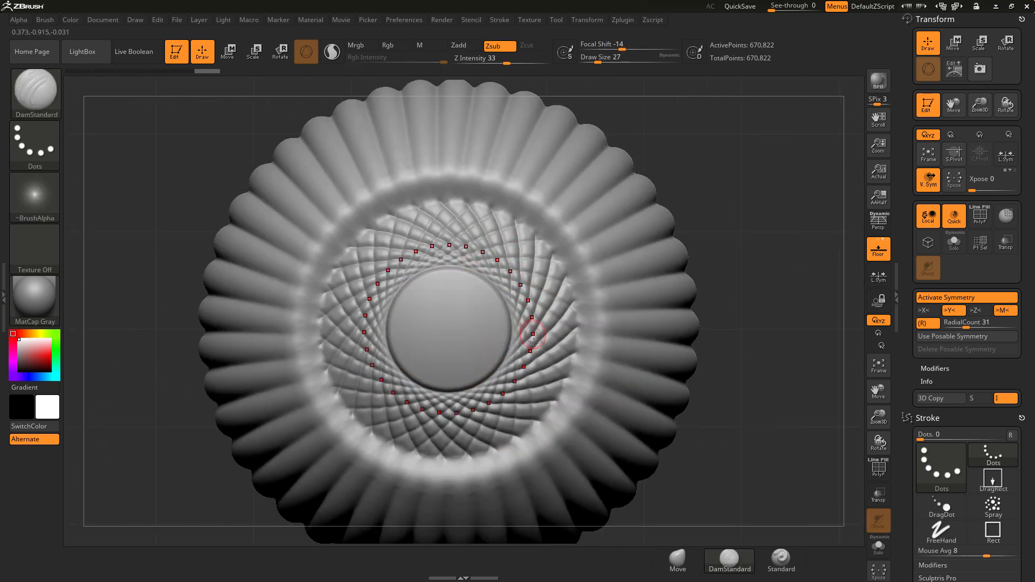
pyautogui.press('ctrl')
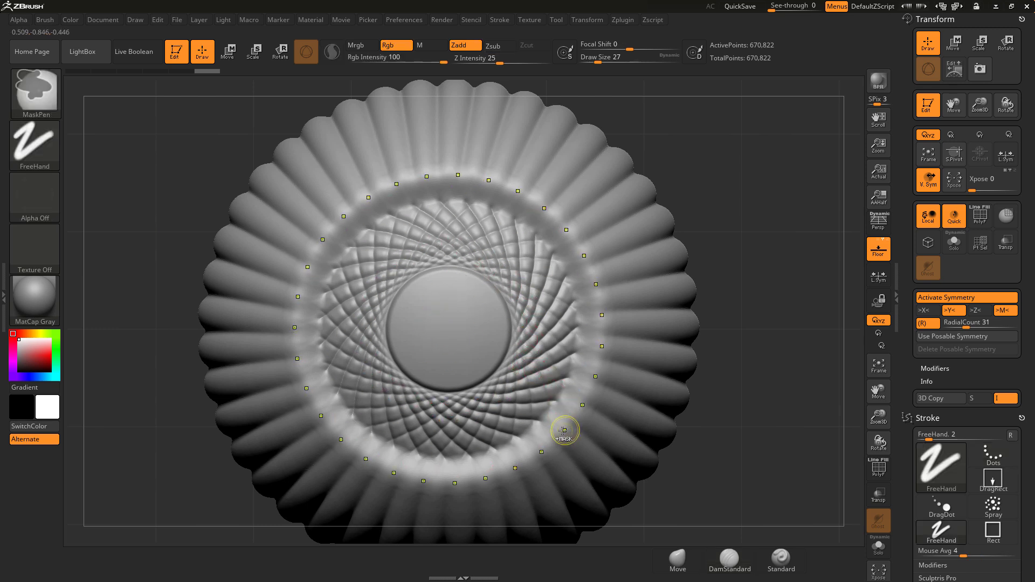
pyautogui.hotkey('ctrl', 'z')
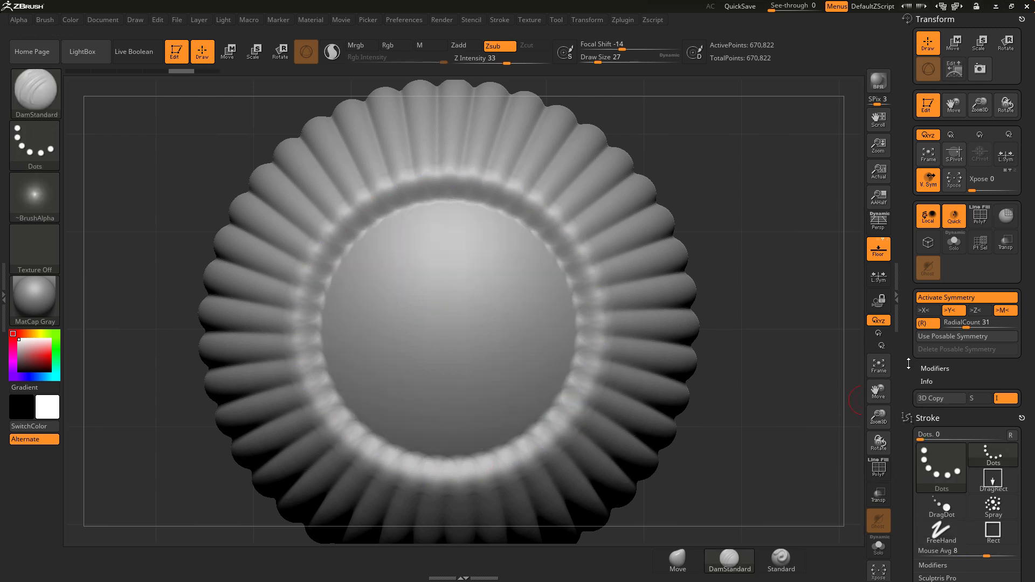
# Check the Standard brush's Lazy Mouse settings and set the DamStandard brush's LazyRadius to 86.
pyautogui.moveTo(905, 382); pyautogui.dragTo(910, 259)
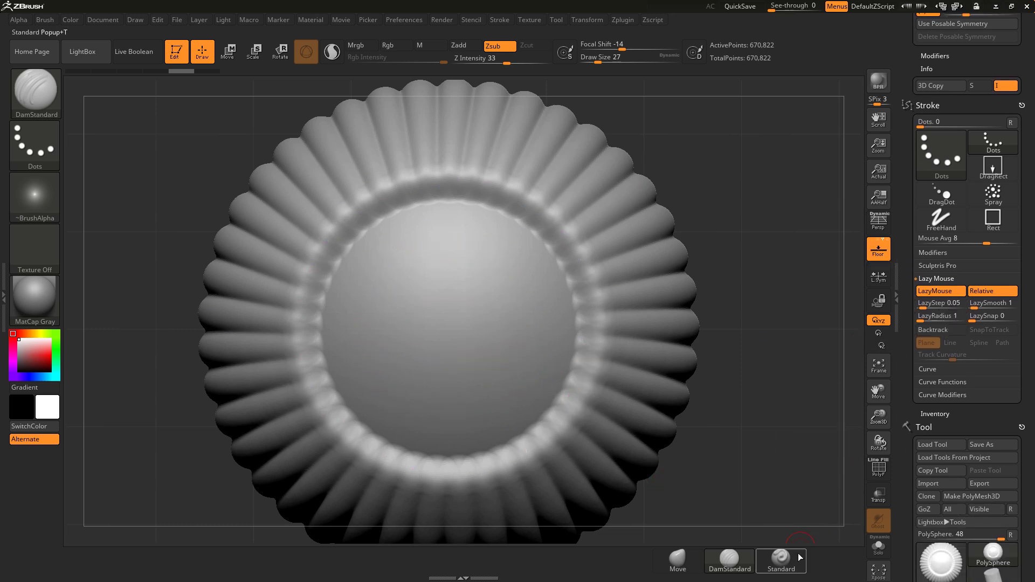
pyautogui.click(784, 567)
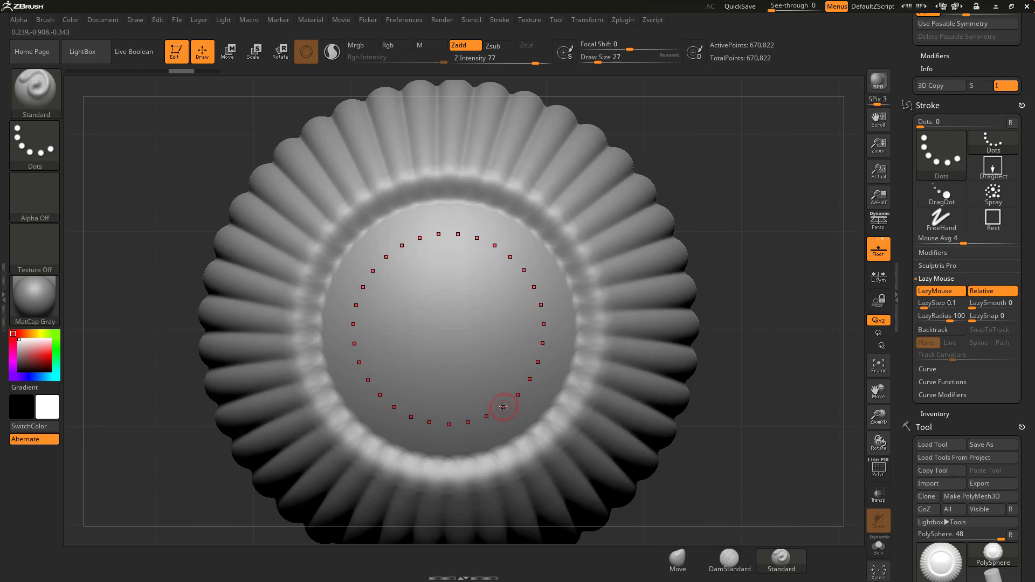
pyautogui.click(729, 561)
pyautogui.click(936, 320)
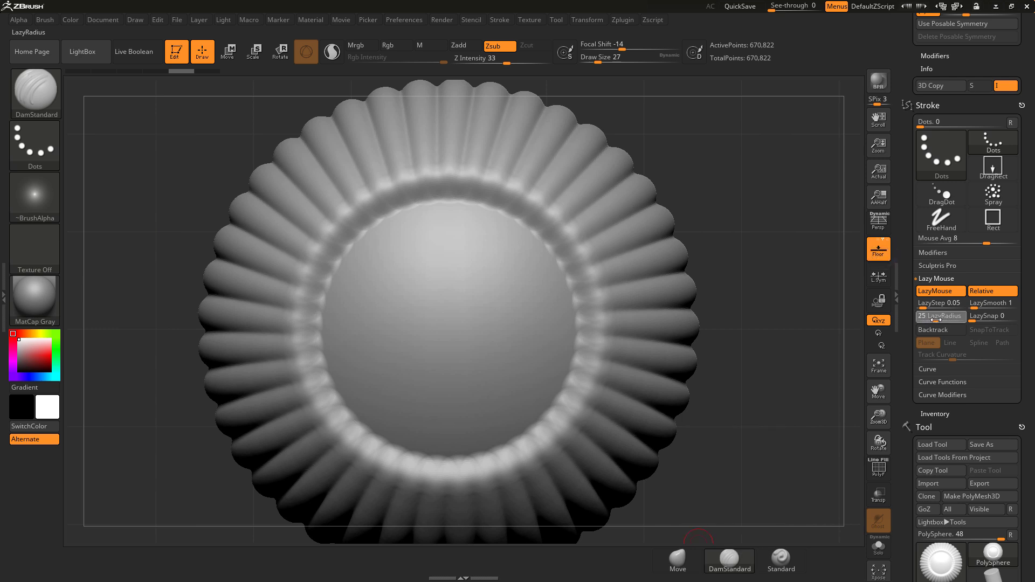
pyautogui.moveTo(948, 322); pyautogui.dragTo(587, 419)
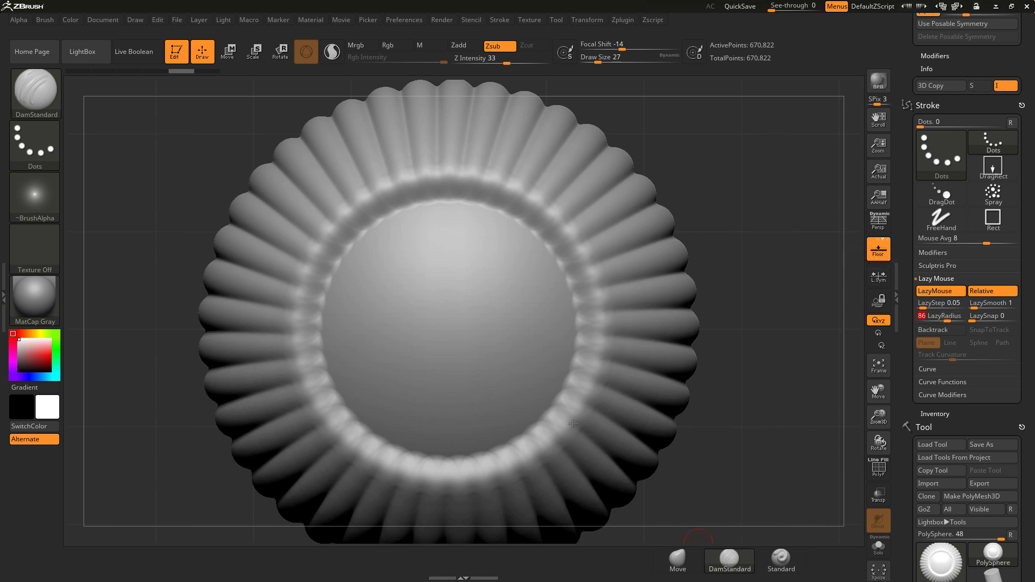
# Carve crossing curved grooves over the smooth cap almost to its centre, and engrave a circular groove along the cap's edge.
pyautogui.moveTo(471, 439)
pyautogui.mouseDown()
pyautogui.moveTo(513, 355)
pyautogui.moveTo(497, 276)
pyautogui.moveTo(418, 166)
pyautogui.mouseUp()
pyautogui.hotkey('ctrl', 'z')
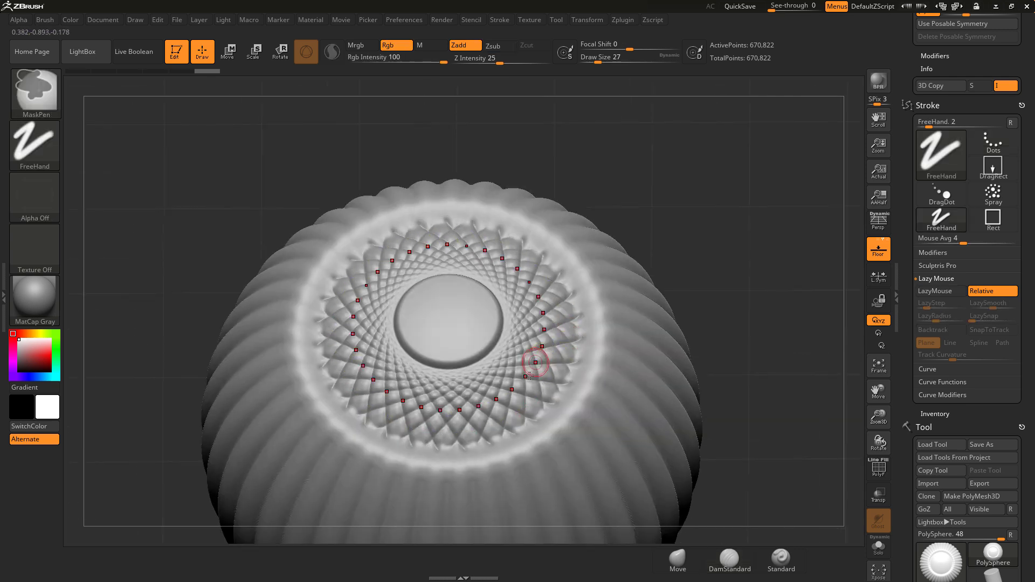
pyautogui.moveTo(466, 411)
pyautogui.mouseDown()
pyautogui.moveTo(433, 255)
pyautogui.moveTo(382, 167)
pyautogui.mouseUp()
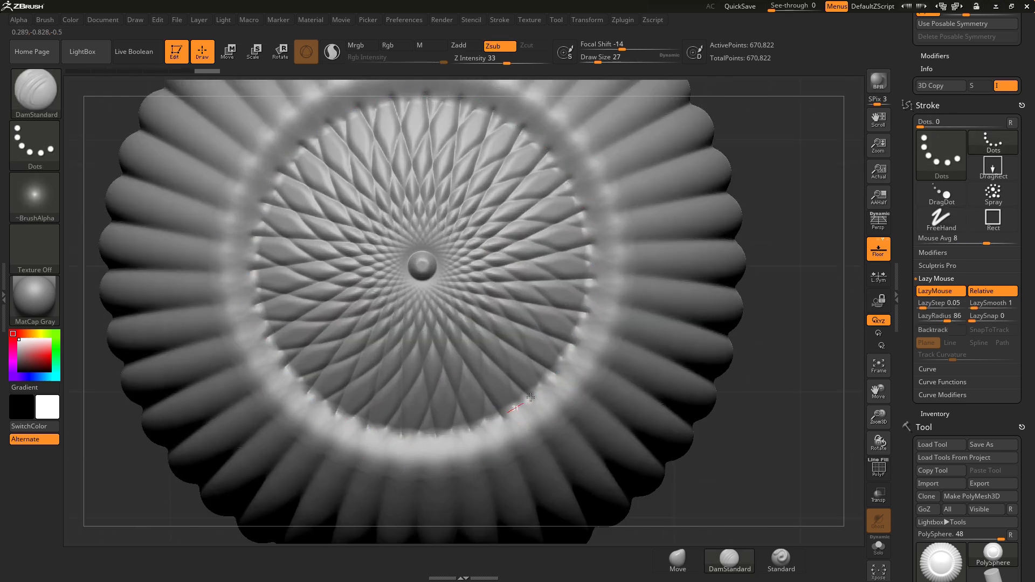
pyautogui.moveTo(531, 397)
pyautogui.mouseDown()
pyautogui.moveTo(582, 325)
pyautogui.moveTo(595, 231)
pyautogui.mouseUp()
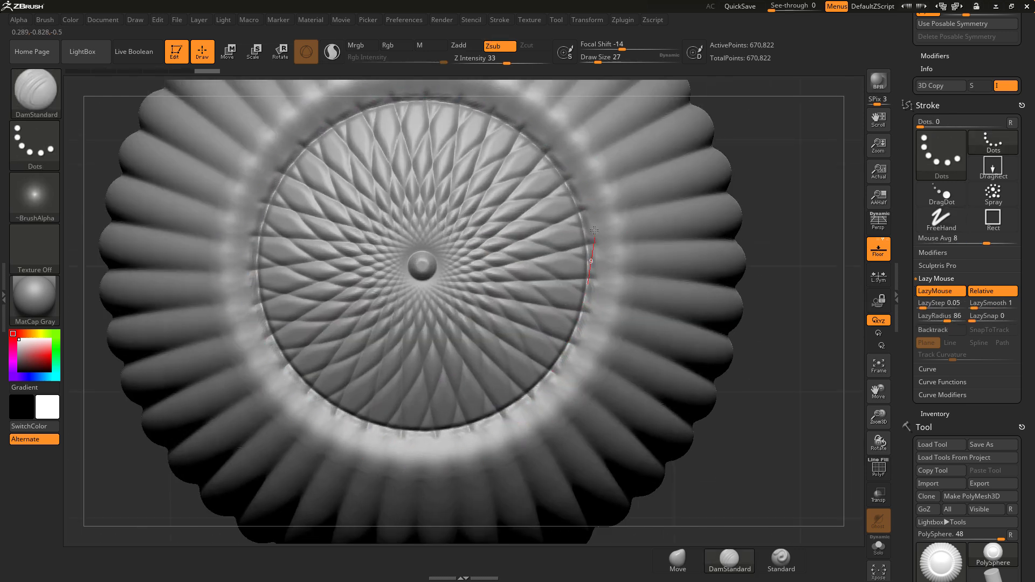
pyautogui.moveTo(592, 204); pyautogui.dragTo(592, 205)
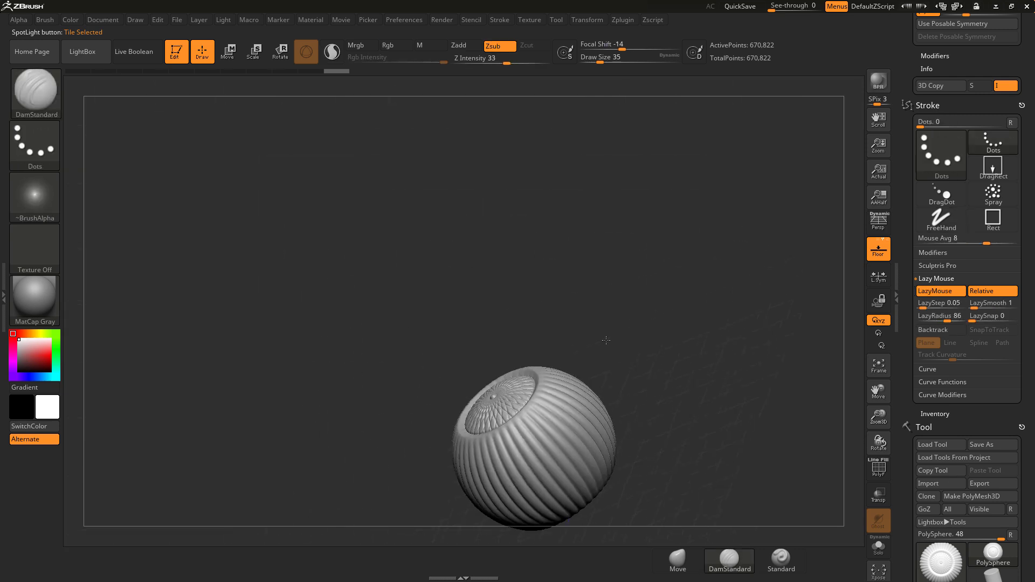
# Twist the ridges and cap pattern into a spiral around the sphere using the Move brush at draw size 331.
pyautogui.moveTo(606, 340); pyautogui.dragTo(619, 419)
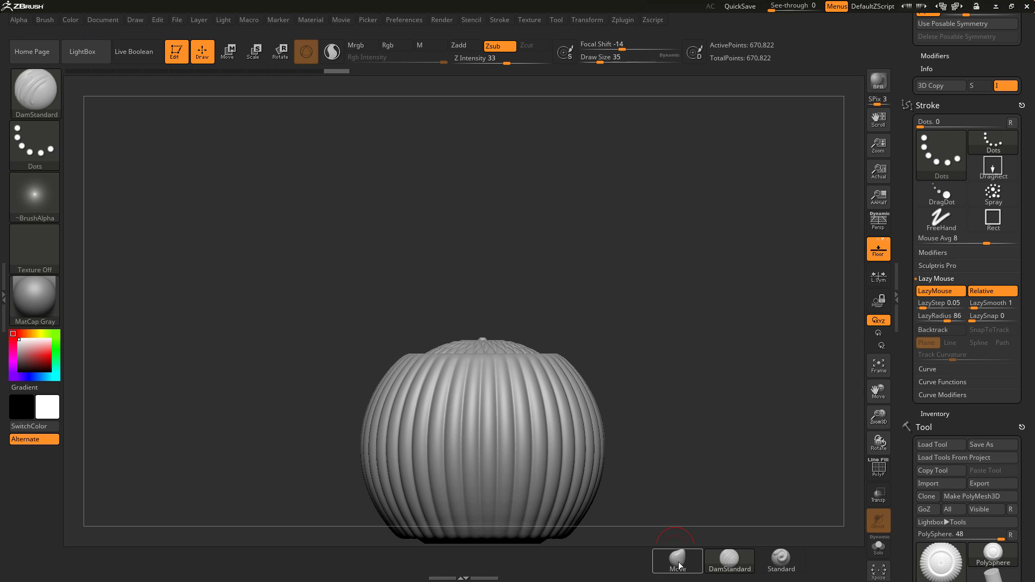
pyautogui.click(678, 561)
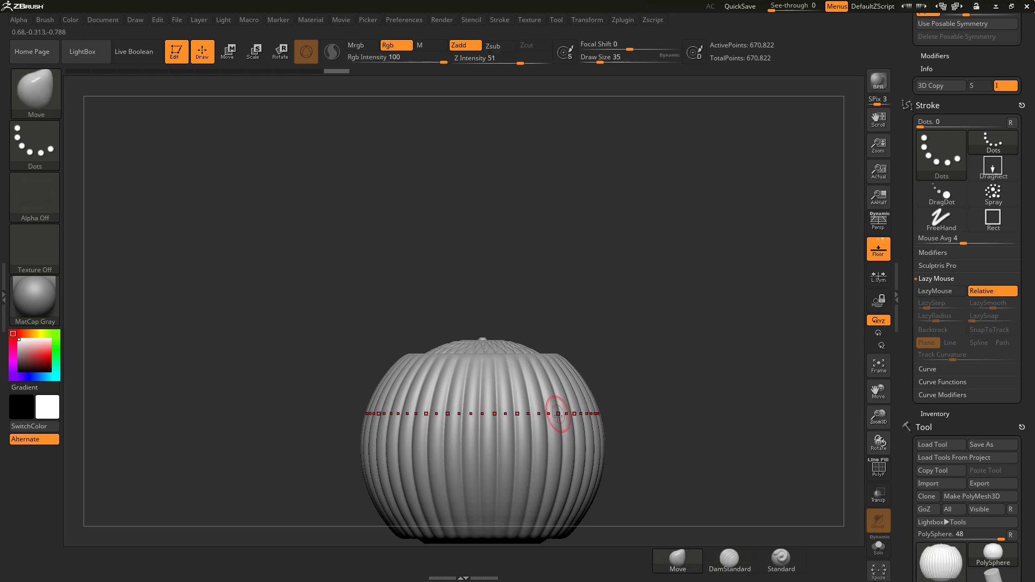
pyautogui.press('s')
pyautogui.moveTo(561, 416); pyautogui.dragTo(593, 416)
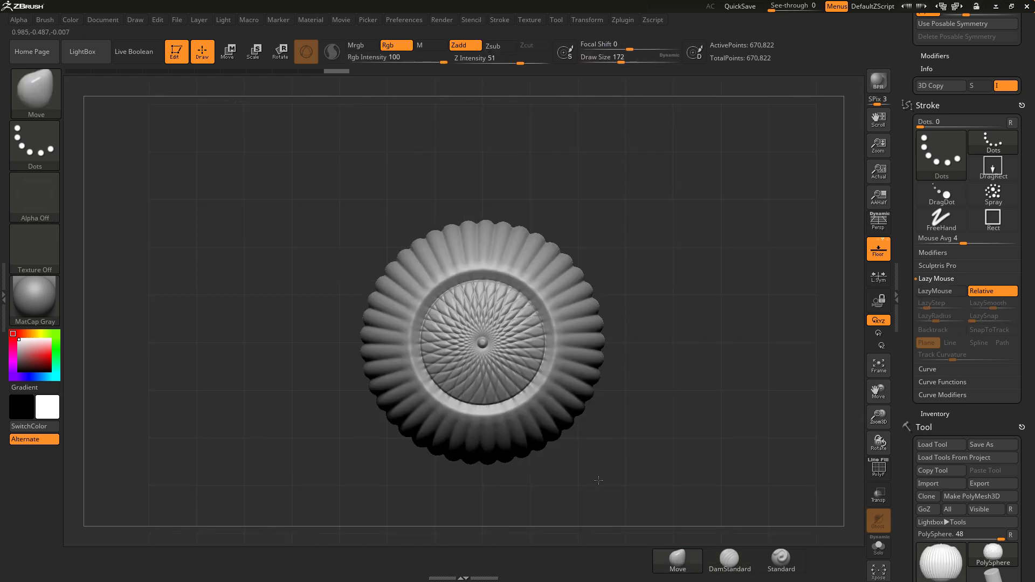
pyautogui.moveTo(662, 423)
pyautogui.mouseDown()
pyautogui.moveTo(624, 458)
pyautogui.moveTo(651, 418)
pyautogui.moveTo(638, 419)
pyautogui.mouseUp()
pyautogui.press('s')
pyautogui.moveTo(611, 357)
pyautogui.mouseDown()
pyautogui.moveTo(602, 355)
pyautogui.moveTo(586, 400)
pyautogui.moveTo(588, 382)
pyautogui.mouseUp()
pyautogui.press('s')
pyautogui.click(600, 358)
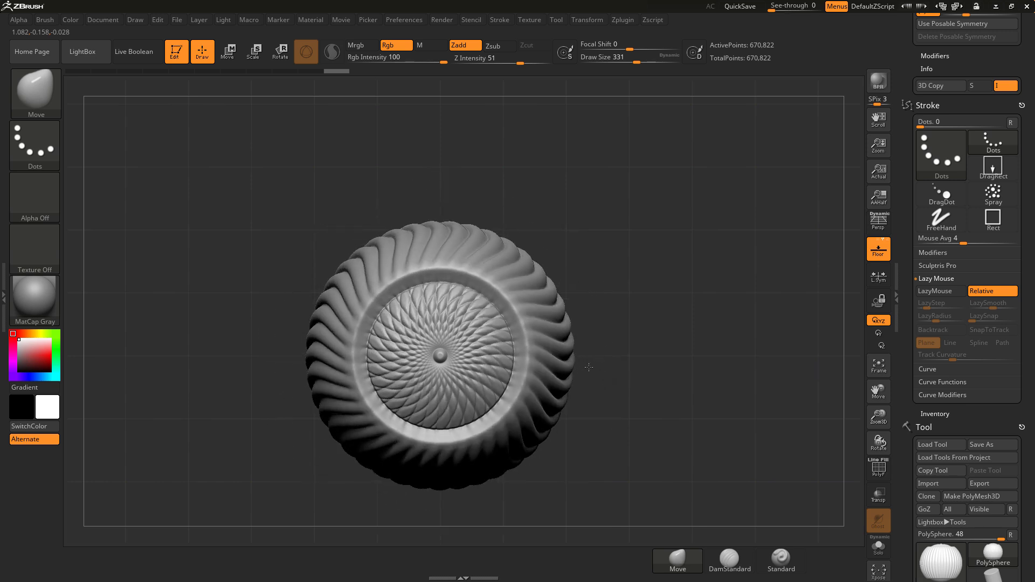
pyautogui.moveTo(589, 375); pyautogui.dragTo(587, 393)
# Set the Move brush's draw size to 187 and push the sphere's lower half inward into a narrow stem.
pyautogui.moveTo(589, 385)
pyautogui.keyDown('shift'); pyautogui.mouseDown(button='right')
pyautogui.moveTo(583, 261)
pyautogui.moveTo(599, 321)
pyautogui.moveTo(582, 439)
pyautogui.moveTo(562, 381)
pyautogui.moveTo(566, 413)
pyautogui.mouseUp(button='right'); pyautogui.keyUp('shift')
pyautogui.press('s')
pyautogui.moveTo(601, 413); pyautogui.dragTo(571, 411)
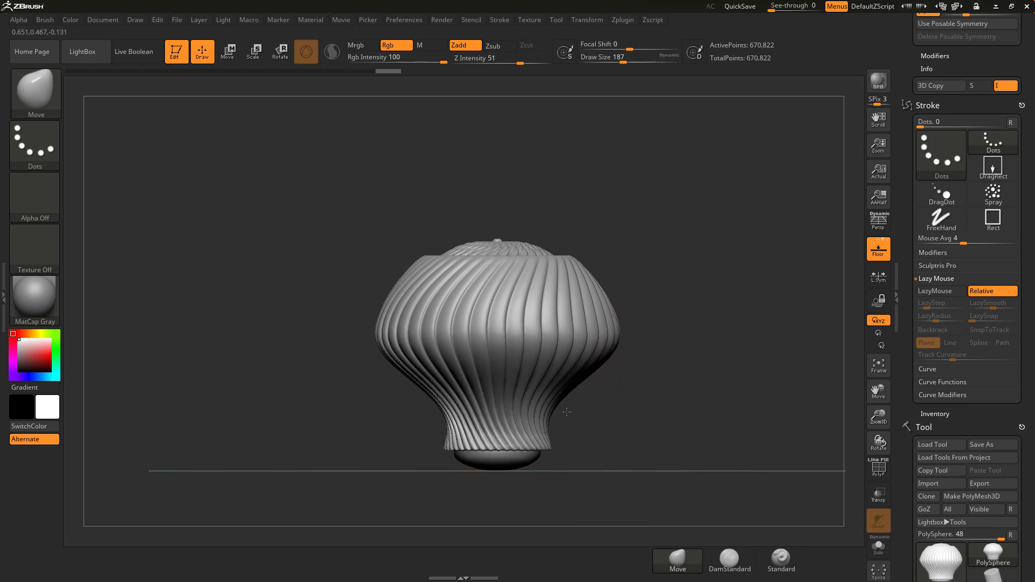
# Reshape the upper half with the Move brush into a narrowed neck above a broad flange, with a raised rim around the cap.
pyautogui.keyDown('ctrl'); pyautogui.moveTo(573, 521); pyautogui.dragTo(555, 358, button='right'); pyautogui.keyUp('ctrl')
pyautogui.press('s')
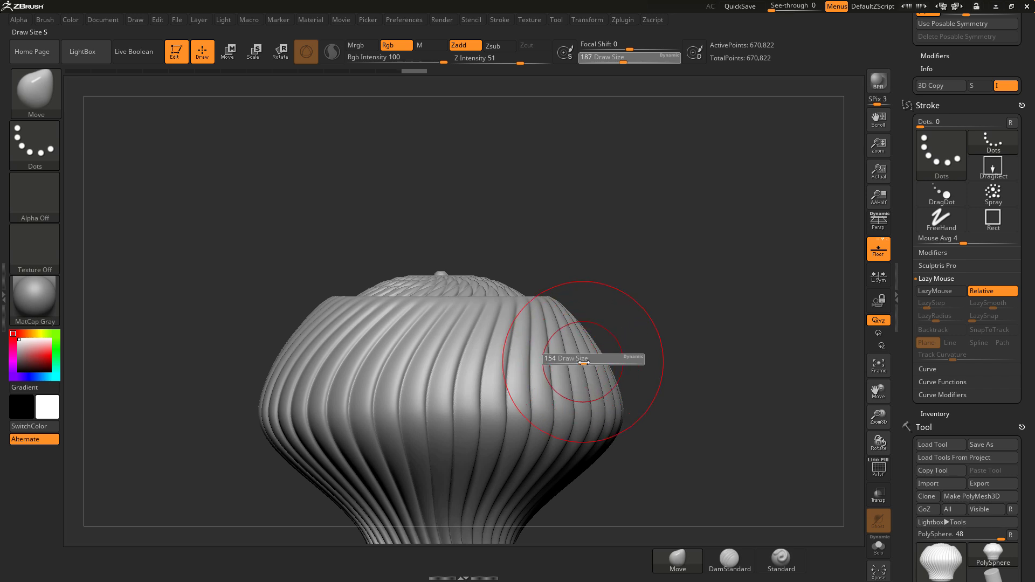
pyautogui.click(576, 361)
pyautogui.press(']')
pyautogui.moveTo(589, 357); pyautogui.dragTo(564, 368)
pyautogui.press(']')
pyautogui.moveTo(561, 317); pyautogui.dragTo(568, 304)
pyautogui.moveTo(573, 366); pyautogui.dragTo(564, 366)
pyautogui.keyDown('ctrl'); pyautogui.moveTo(561, 368); pyautogui.dragTo(554, 320, button='right'); pyautogui.keyUp('ctrl')
pyautogui.moveTo(586, 400); pyautogui.dragTo(572, 411)
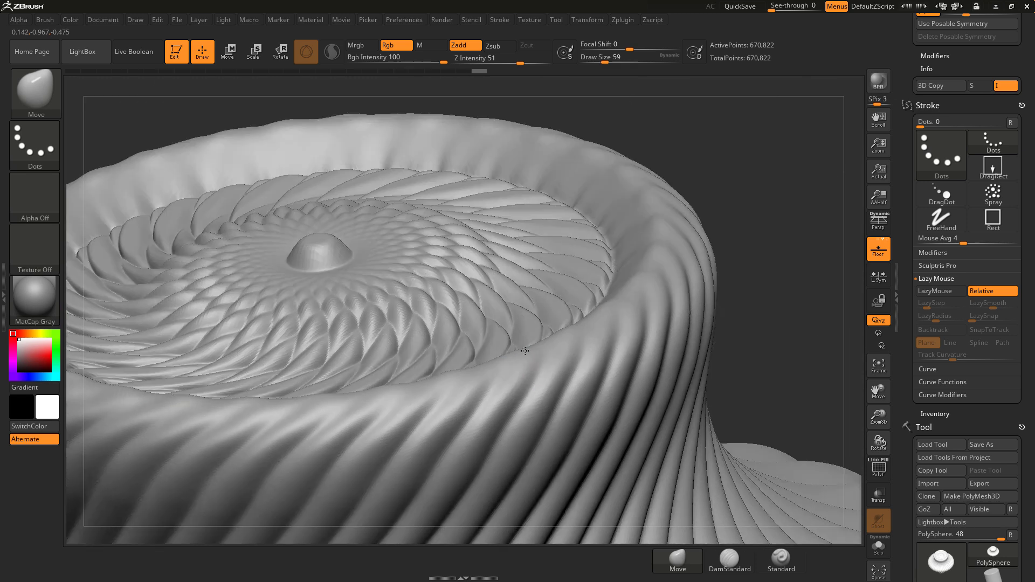
# Pull the ridge ends along the cap's rim into pointed peaks, and remesh the stretched model with DynaMesh.
pyautogui.moveTo(524, 354); pyautogui.dragTo(523, 334)
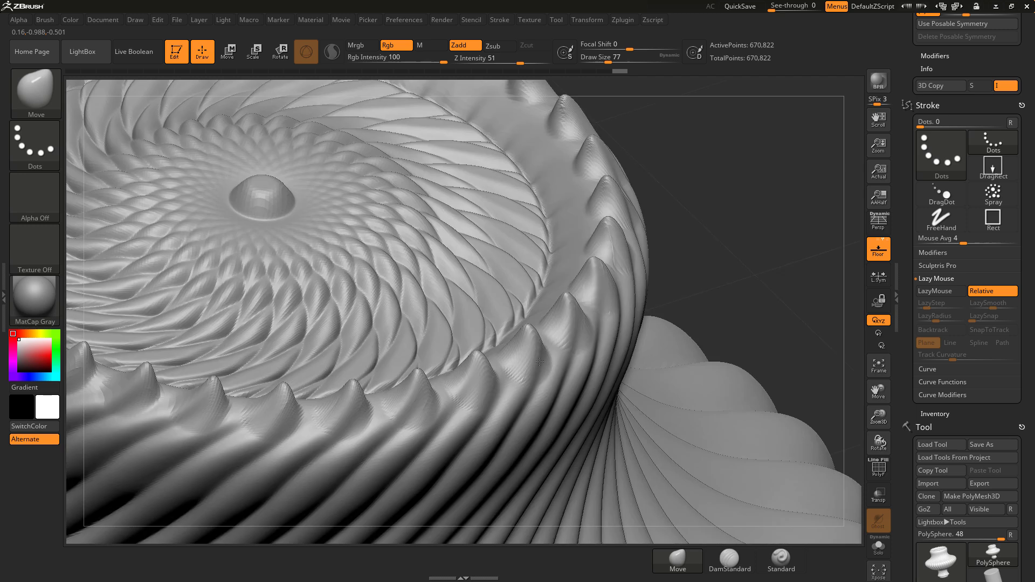
pyautogui.press('shift')
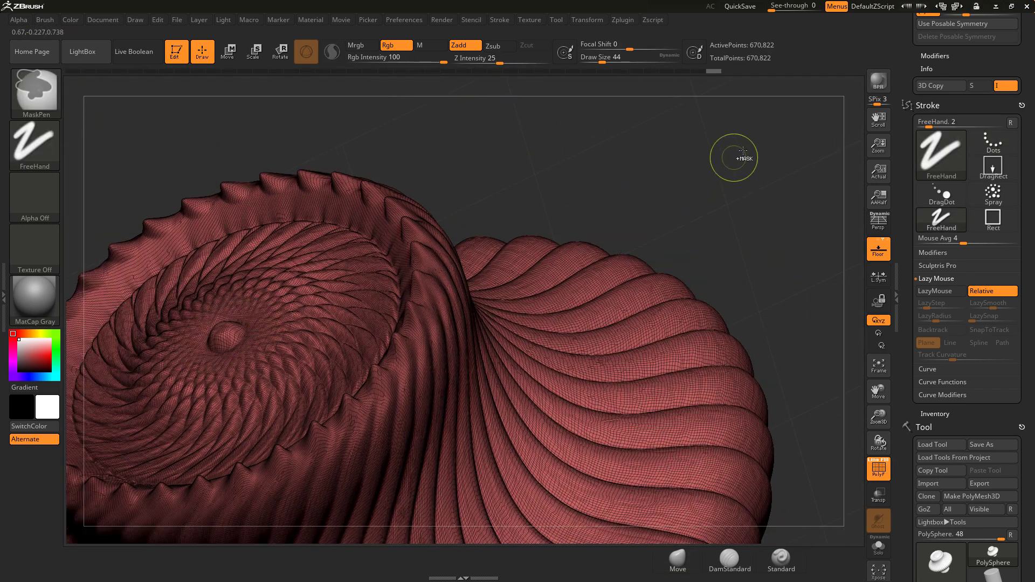
pyautogui.keyDown('ctrl'); pyautogui.moveTo(754, 154); pyautogui.dragTo(797, 263); pyautogui.keyUp('ctrl')
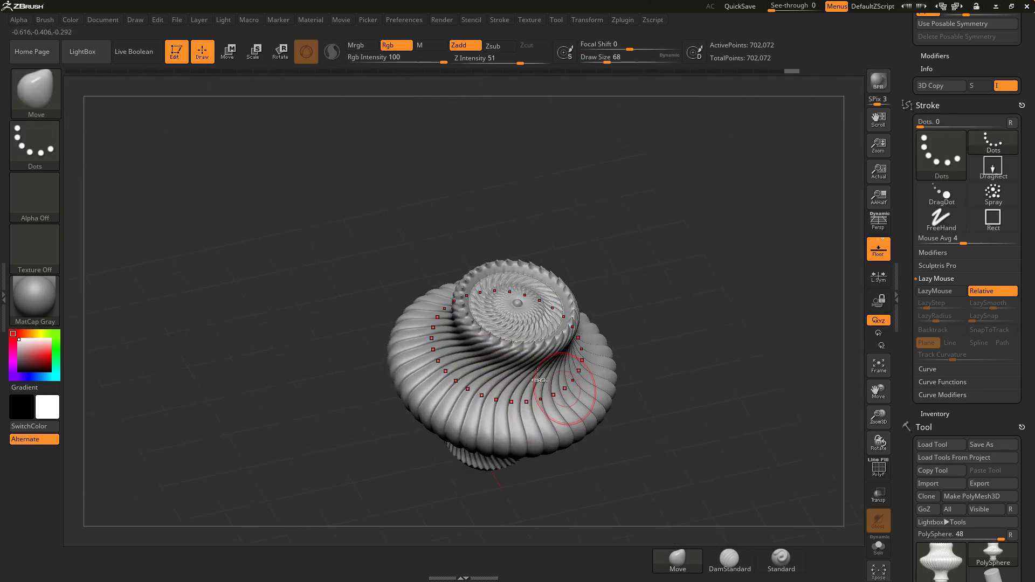
# Set the draw size to 22 and compare the sculpt with the blue reference form.
pyautogui.press('s')
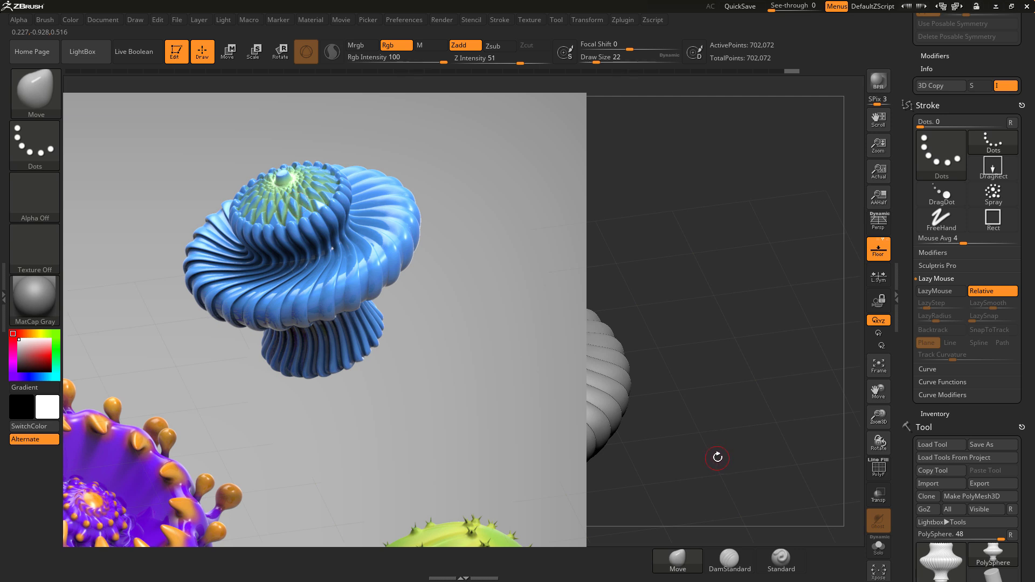
pyautogui.press('shift')
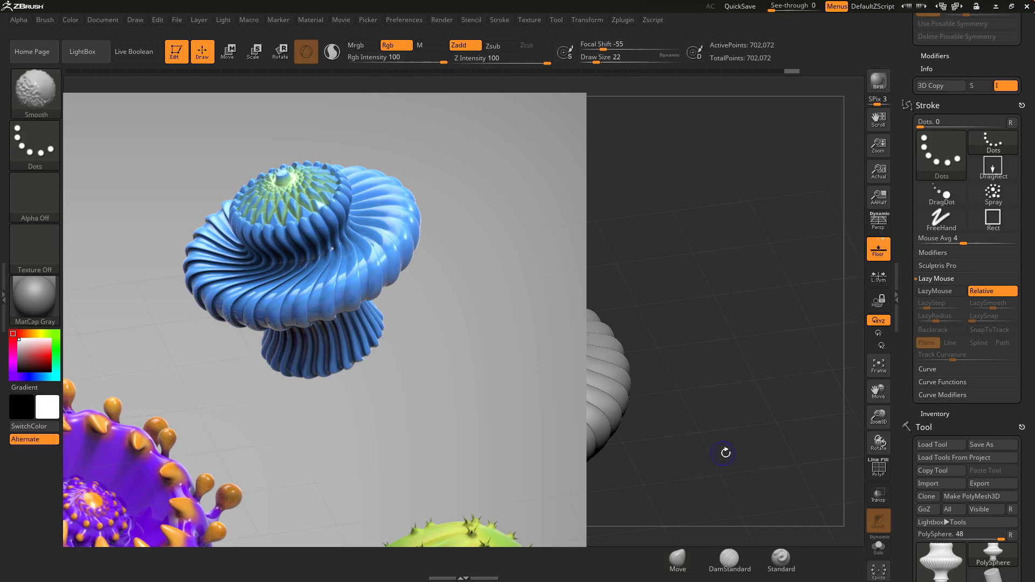